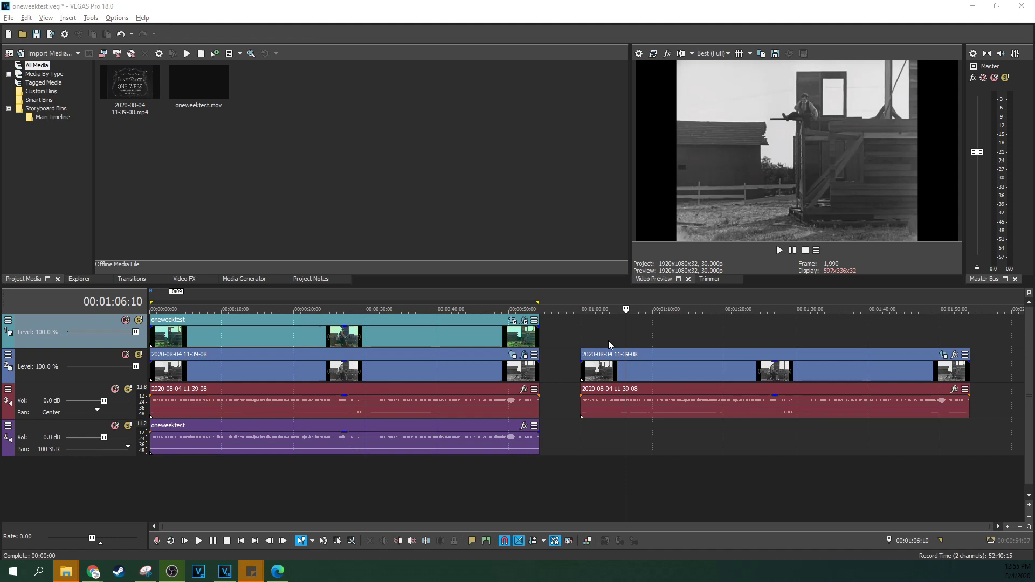
- Preview several frames of the oneweektest clip, comparing the black-and-white and colorized halves
click(467, 333)
click(412, 337)
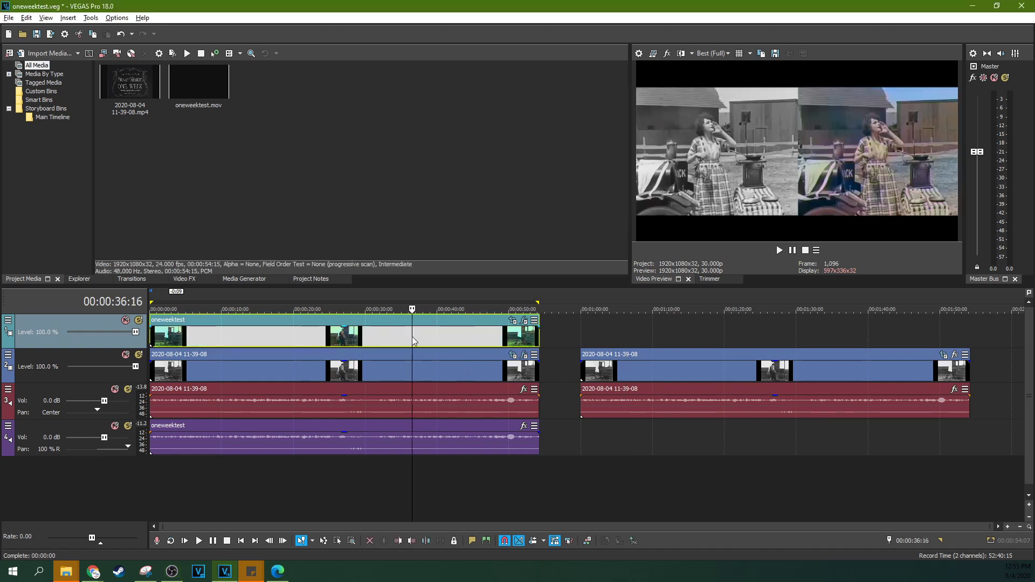
click(471, 337)
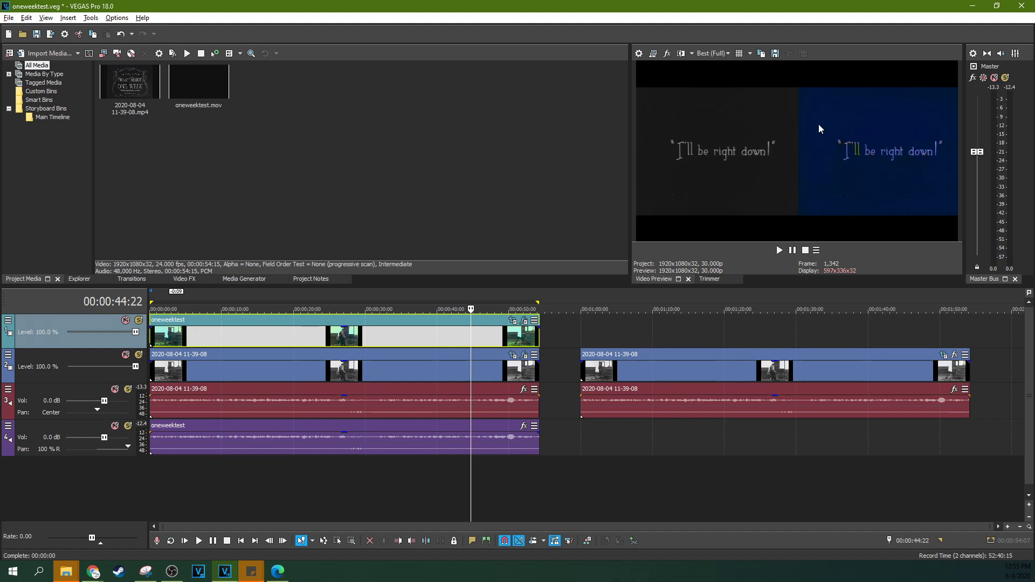
- Find the Colorization video effect and apply its default preset to the standalone black-and-white clip that starts at about one minute
click(677, 369)
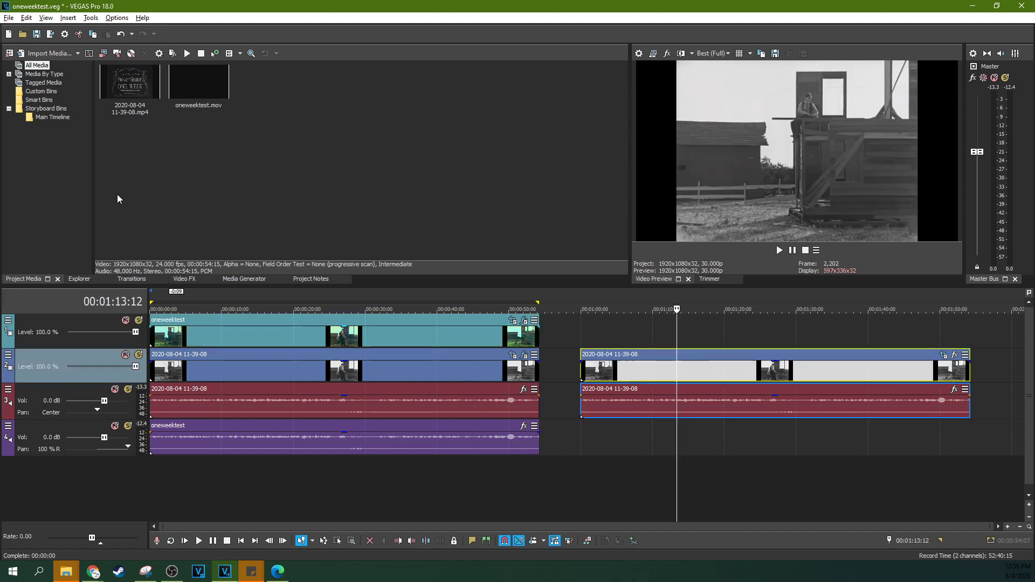
click(192, 279)
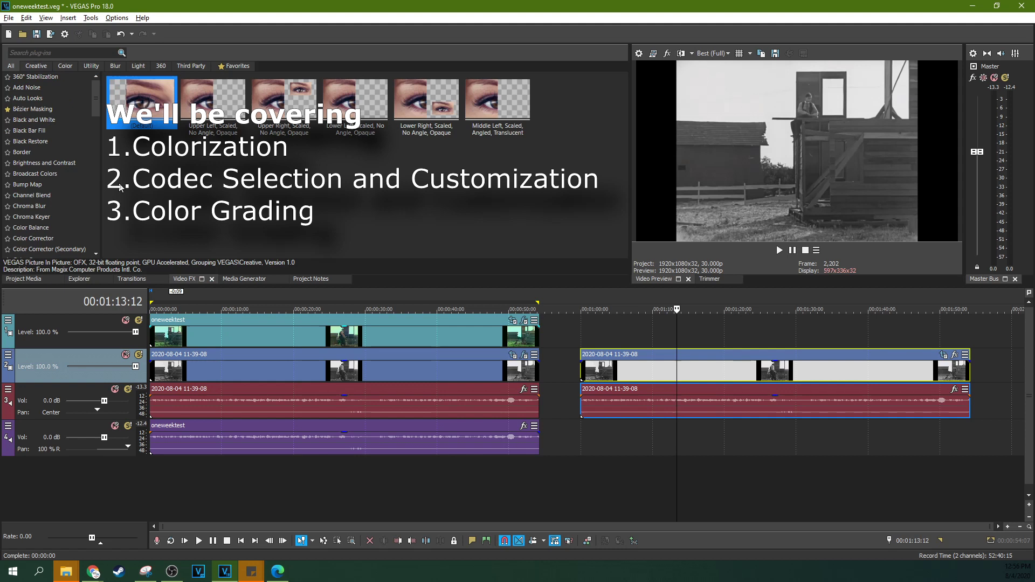
click(46, 48)
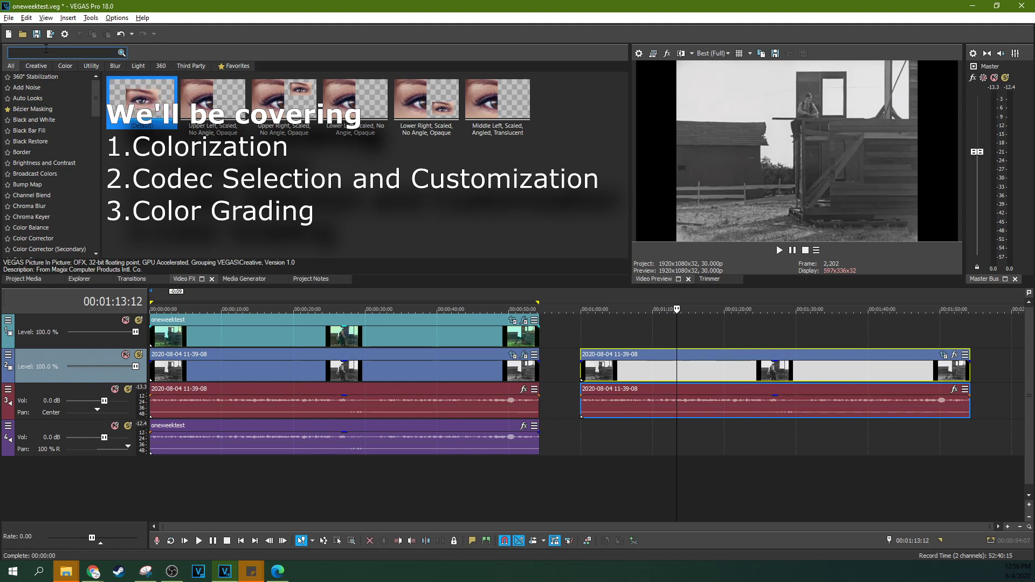
text(col)
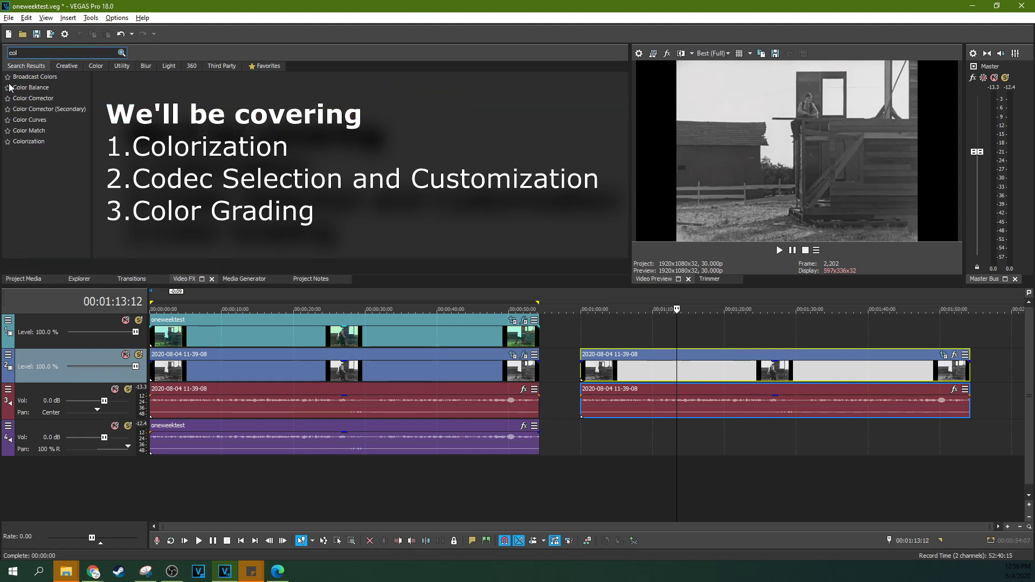
click(68, 142)
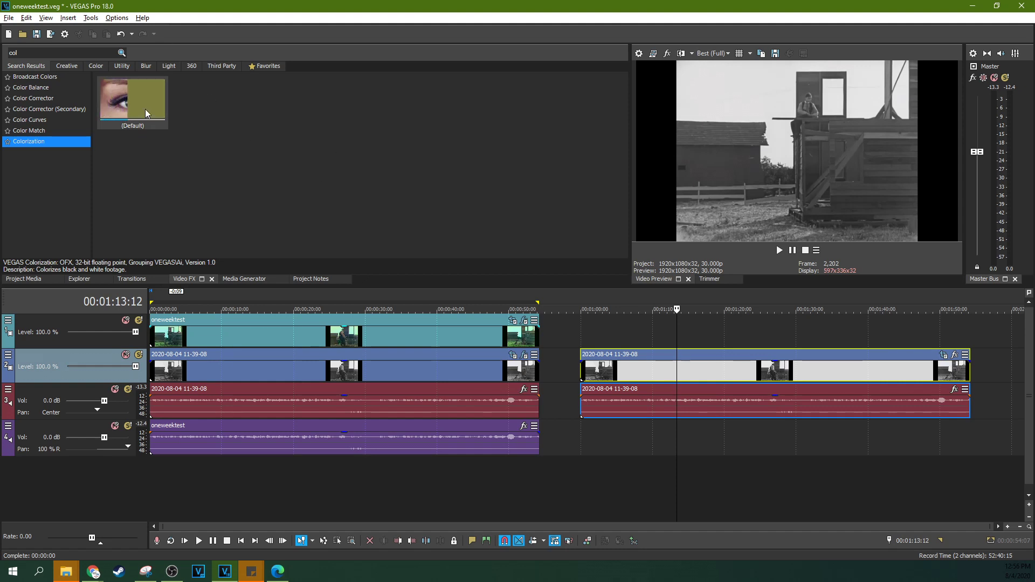
drag(145, 121, 703, 377)
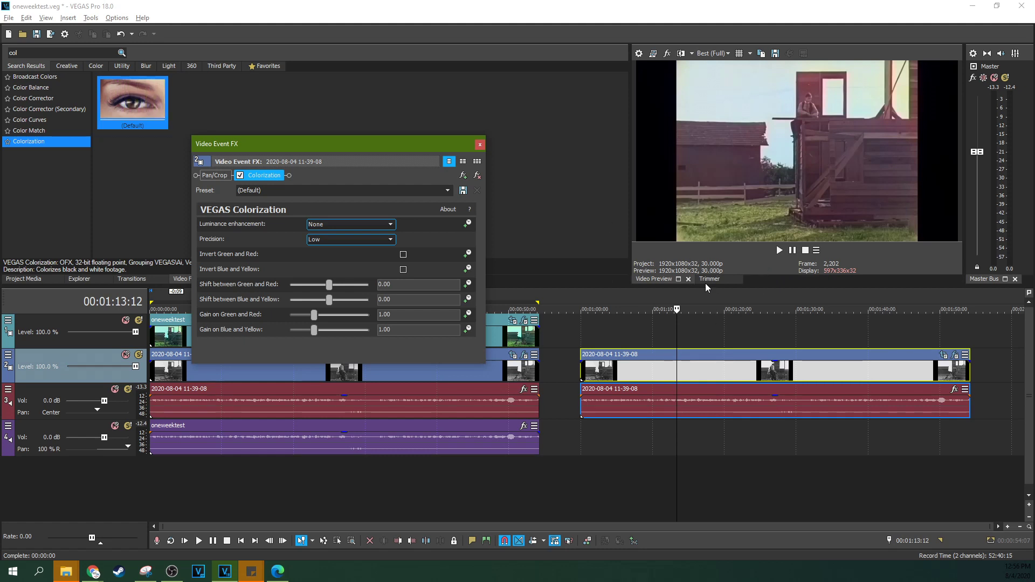
- Examine the colorized clip at several points along the timeline, including the title card and close-up shots
click(773, 341)
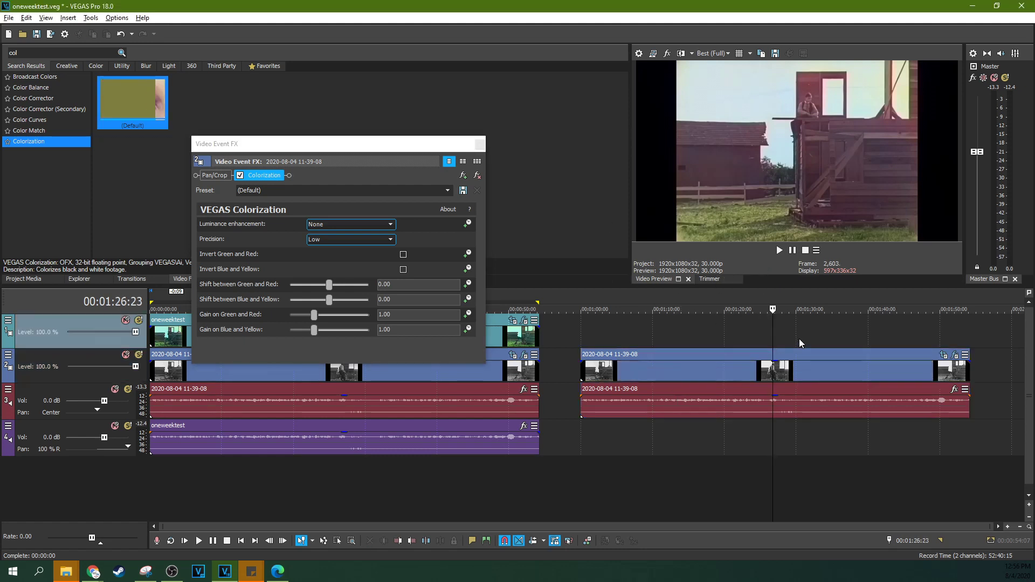
click(820, 337)
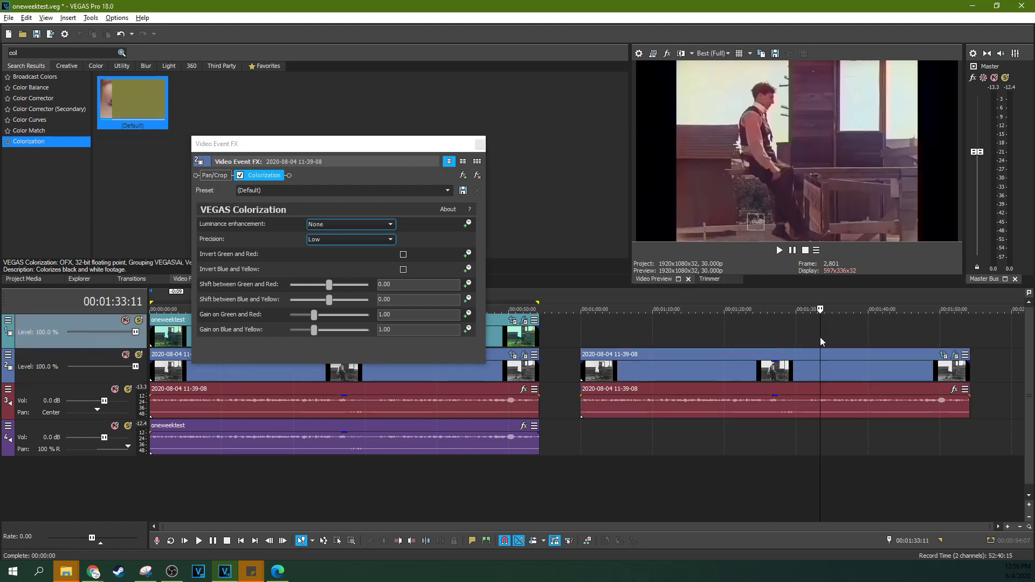
click(850, 339)
click(881, 341)
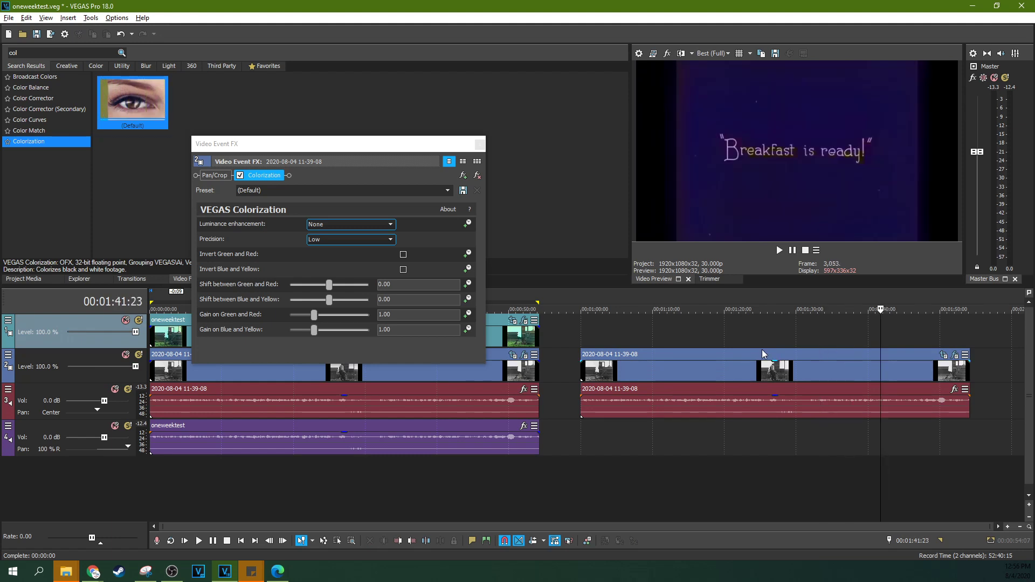
click(719, 337)
click(684, 338)
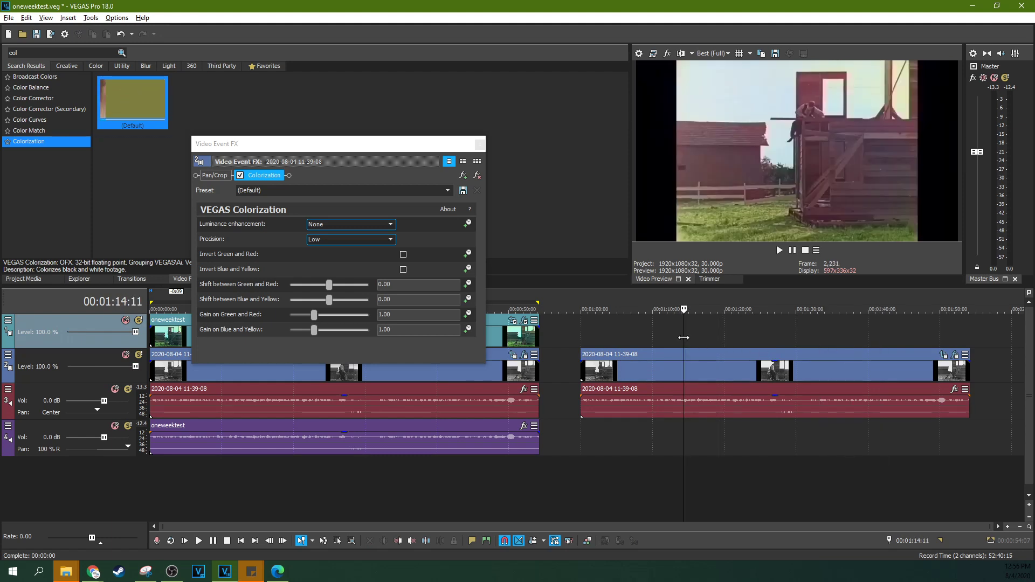
click(658, 340)
click(678, 339)
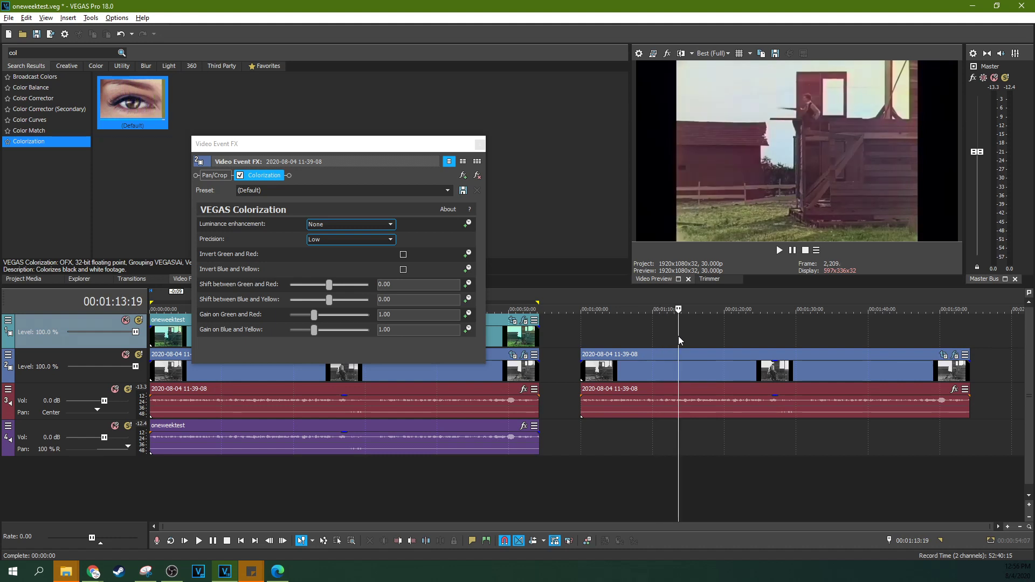
- Set the Colorization effect's luminance enhancement to Apply to output and check it on several frames of the clip
click(390, 225)
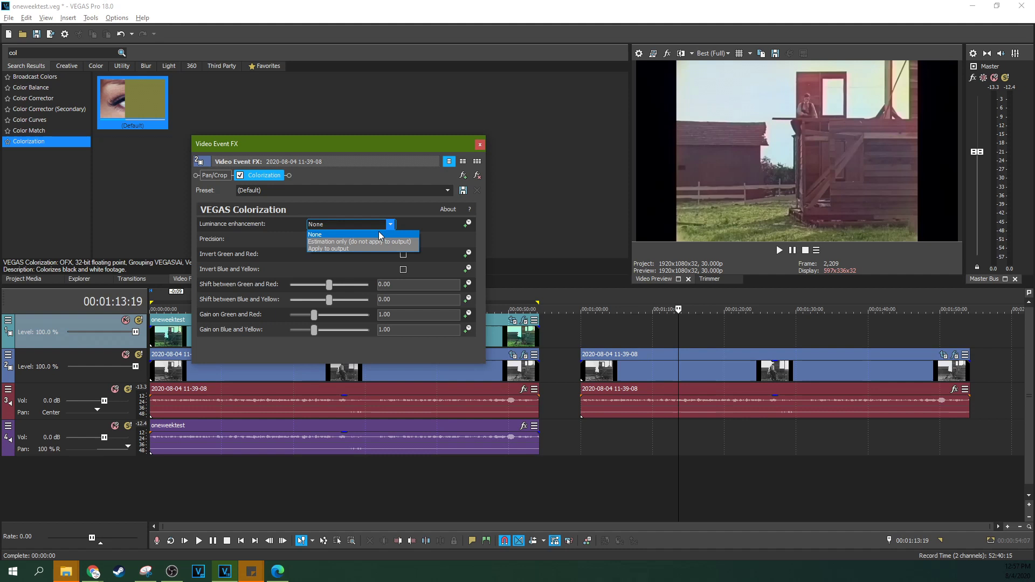
click(369, 249)
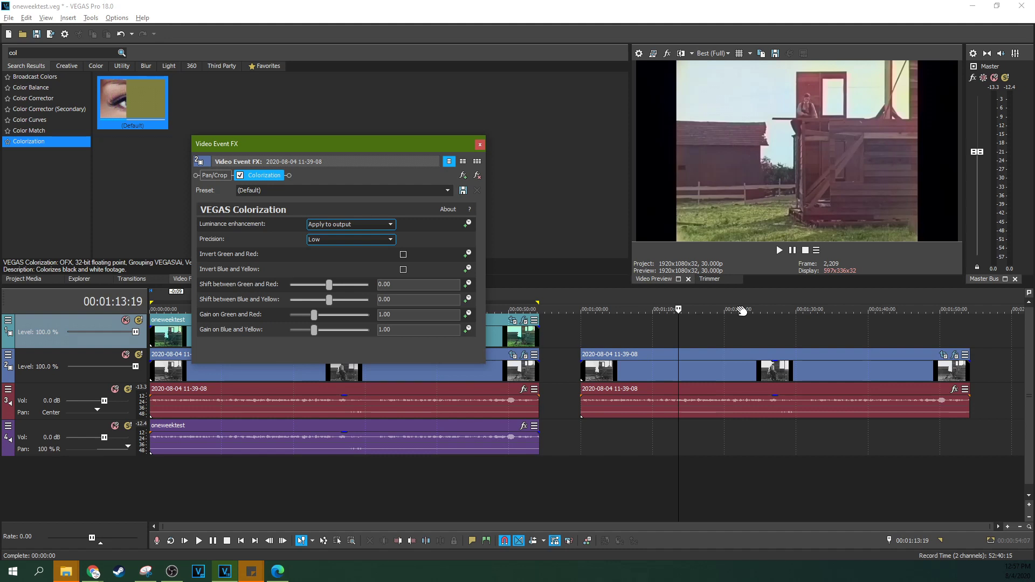
click(385, 225)
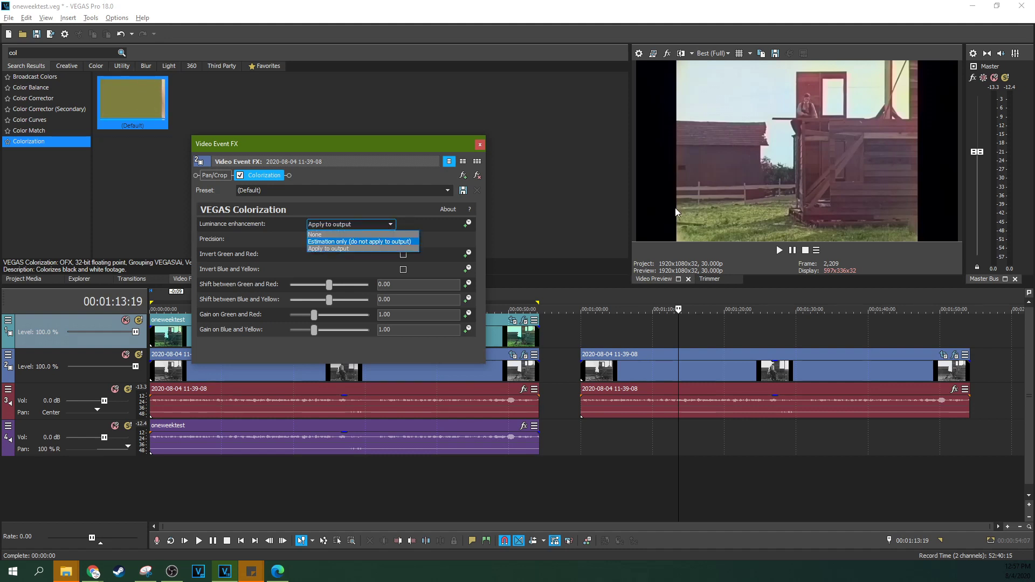
click(839, 340)
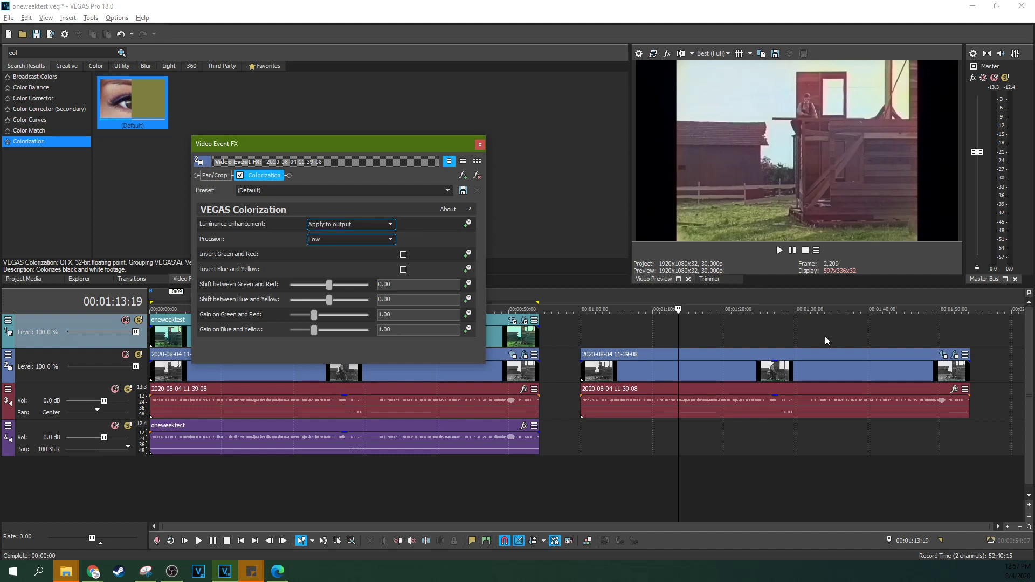
click(856, 337)
click(775, 330)
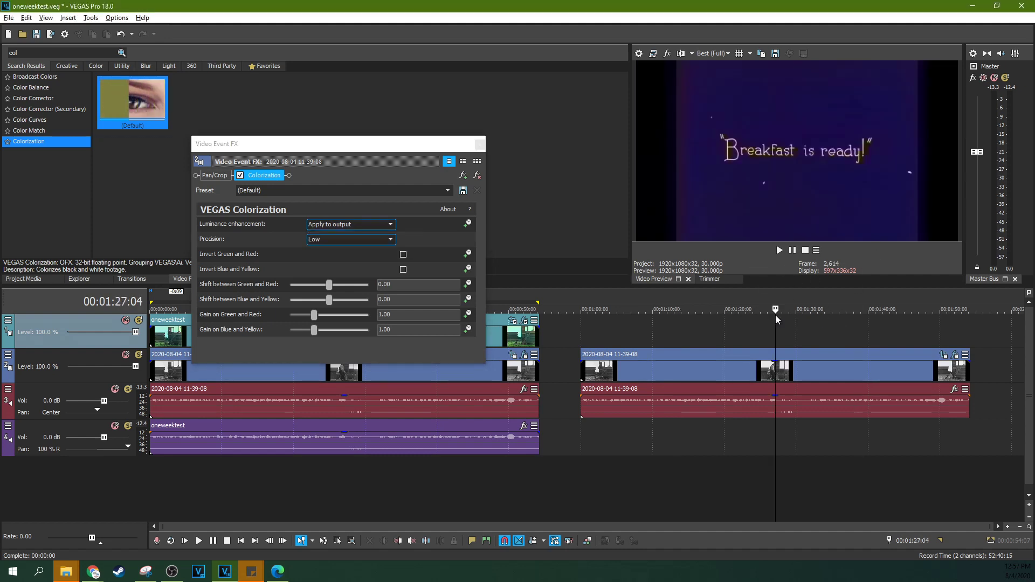
click(805, 328)
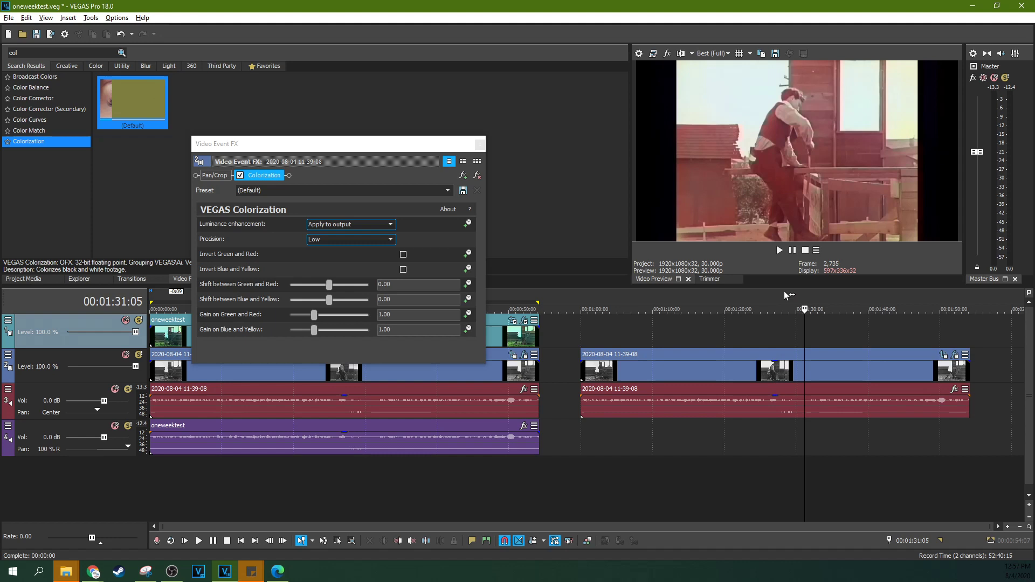
- Set luminance enhancement back to None and compare frames near the start of the colorized clip
click(347, 224)
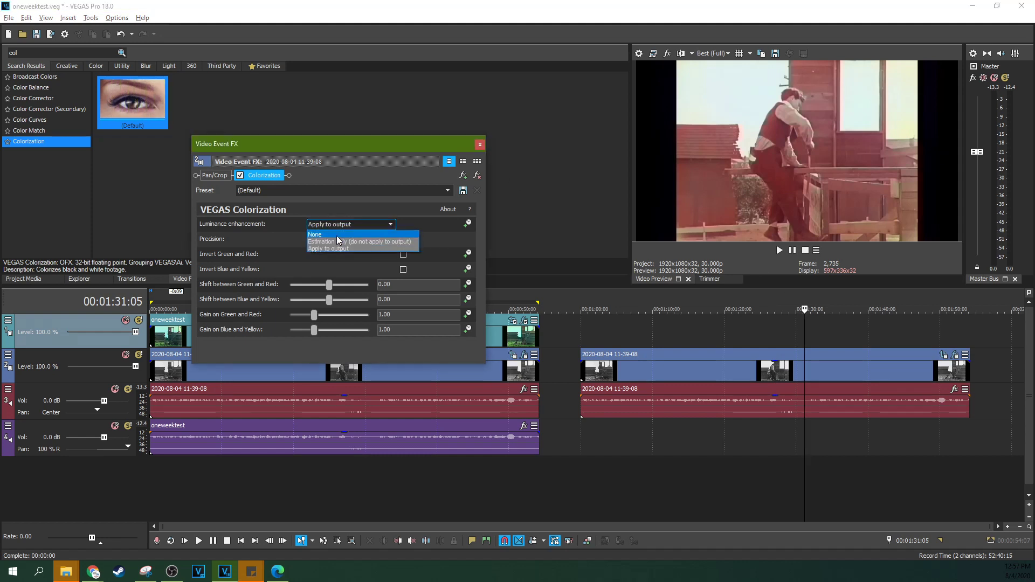
click(340, 240)
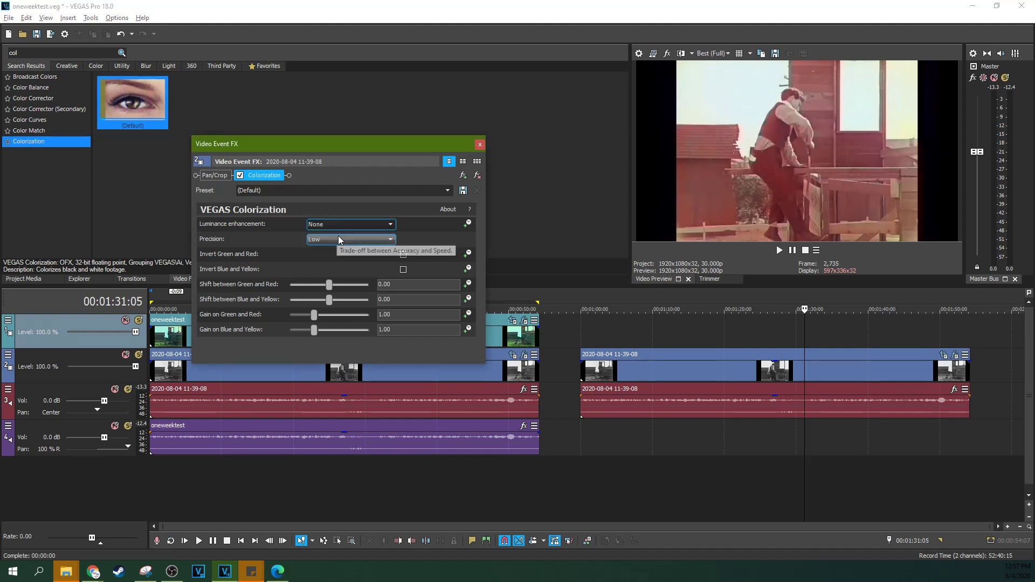
click(688, 338)
click(649, 338)
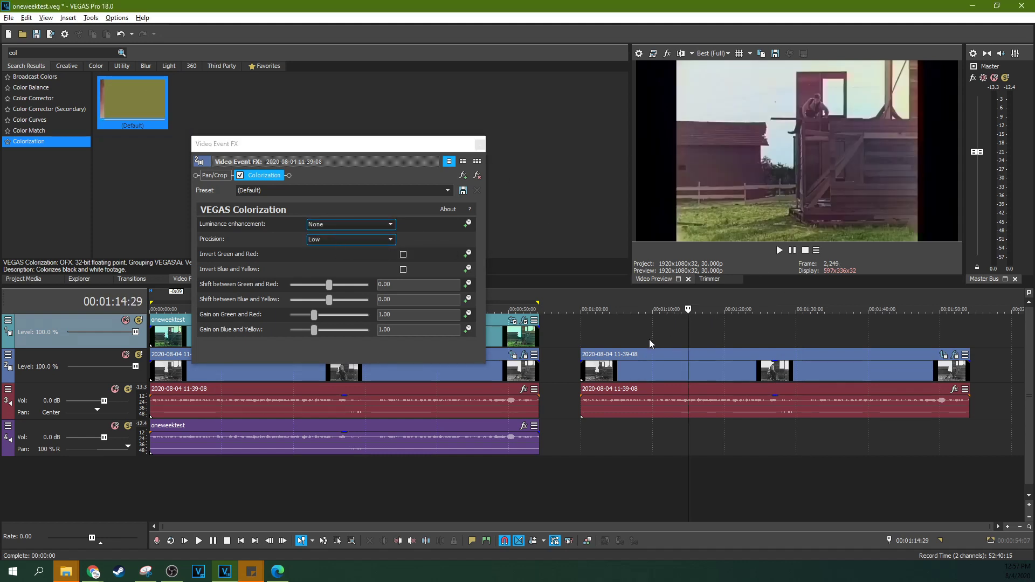
click(679, 338)
click(690, 339)
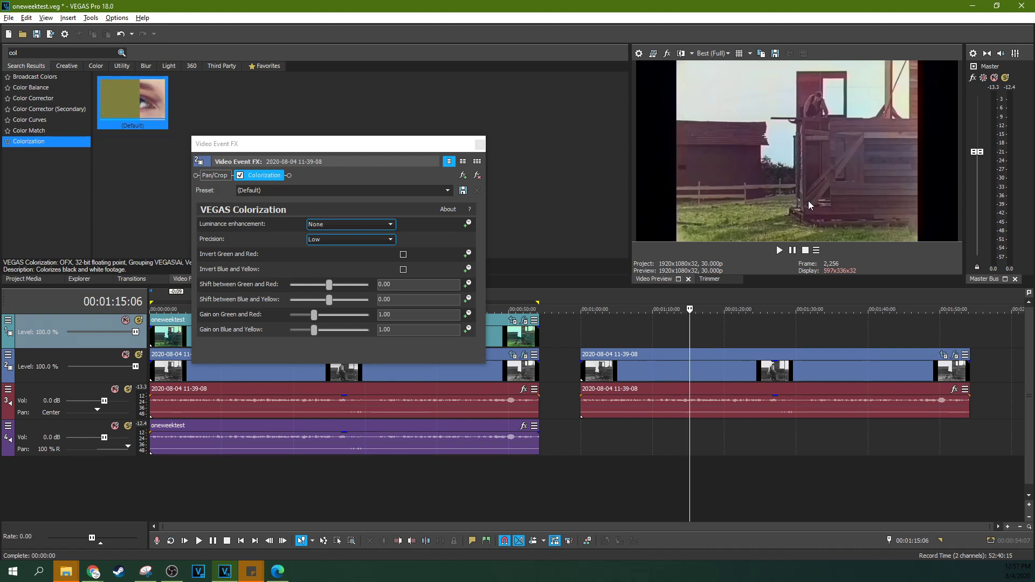
- Set the Colorization precision to Match Input Size
click(377, 224)
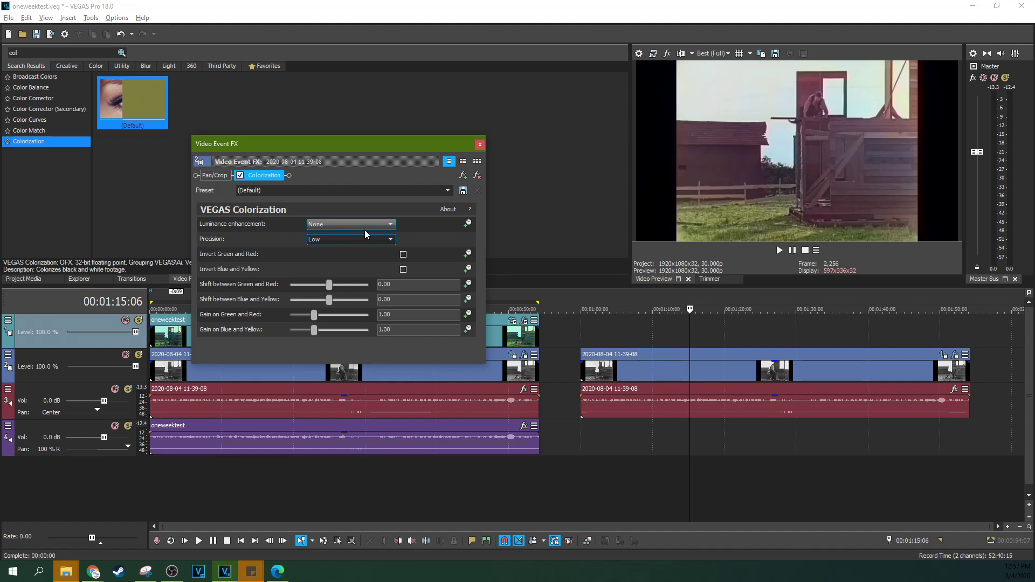
click(301, 240)
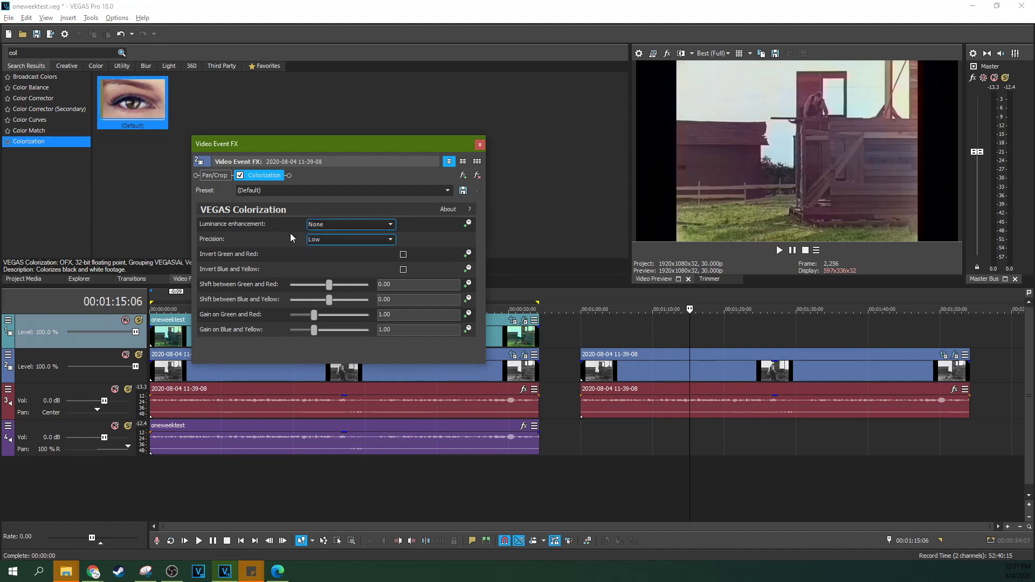
click(334, 244)
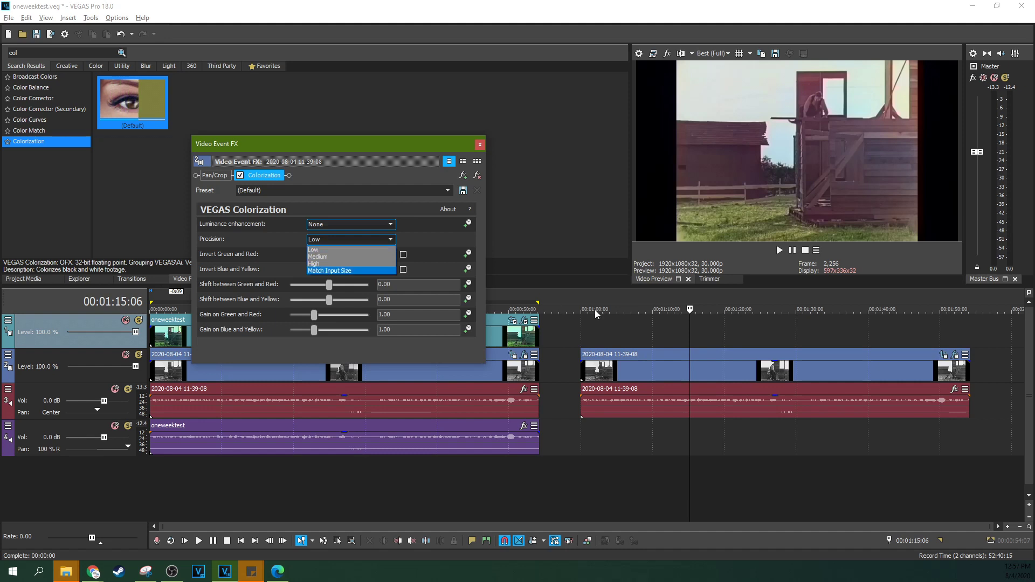
click(351, 271)
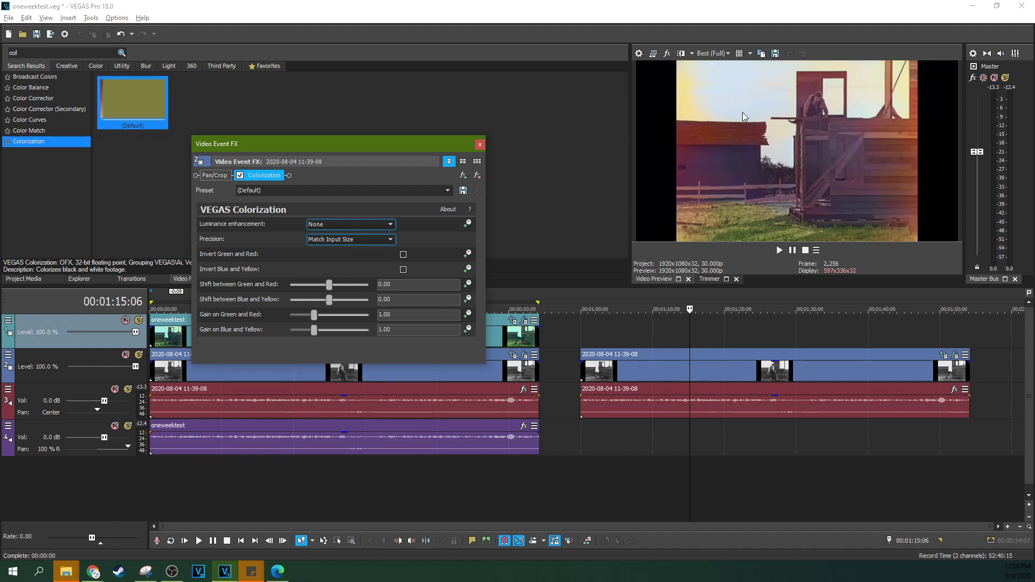
- Return the Colorization precision to Low
key(alt+Down)
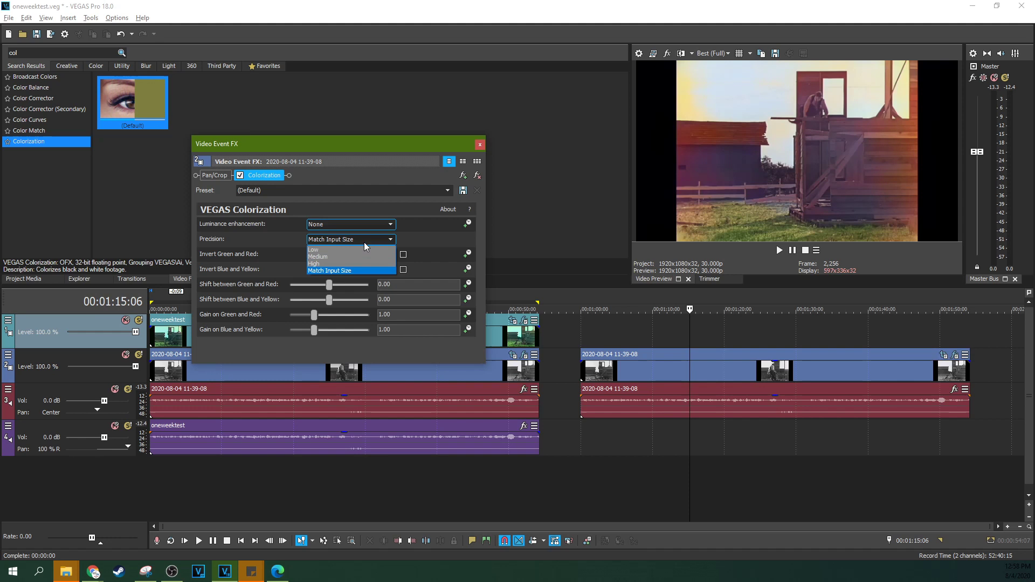
key(Up)
key(Up)
key(Up)
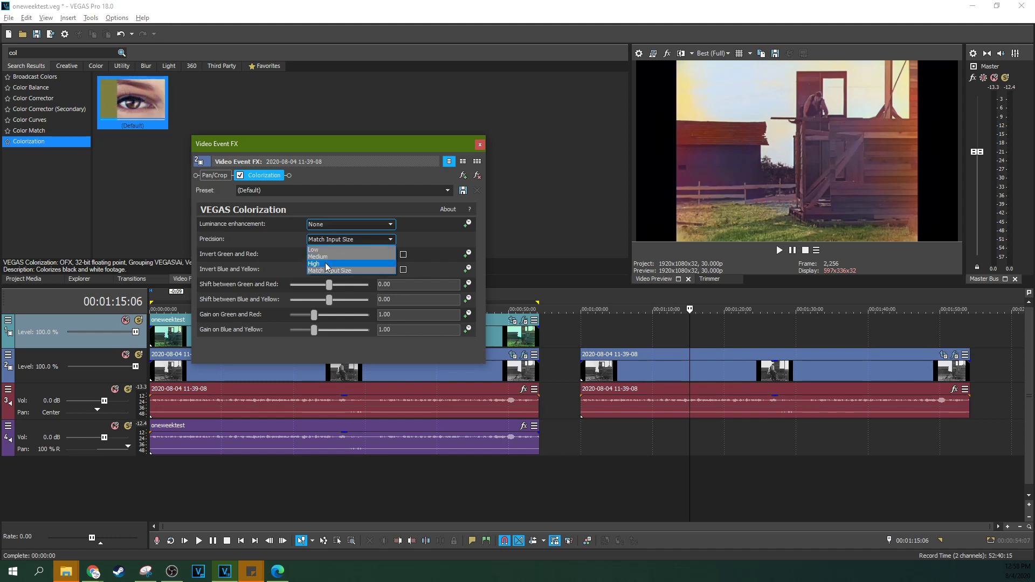
key(Return)
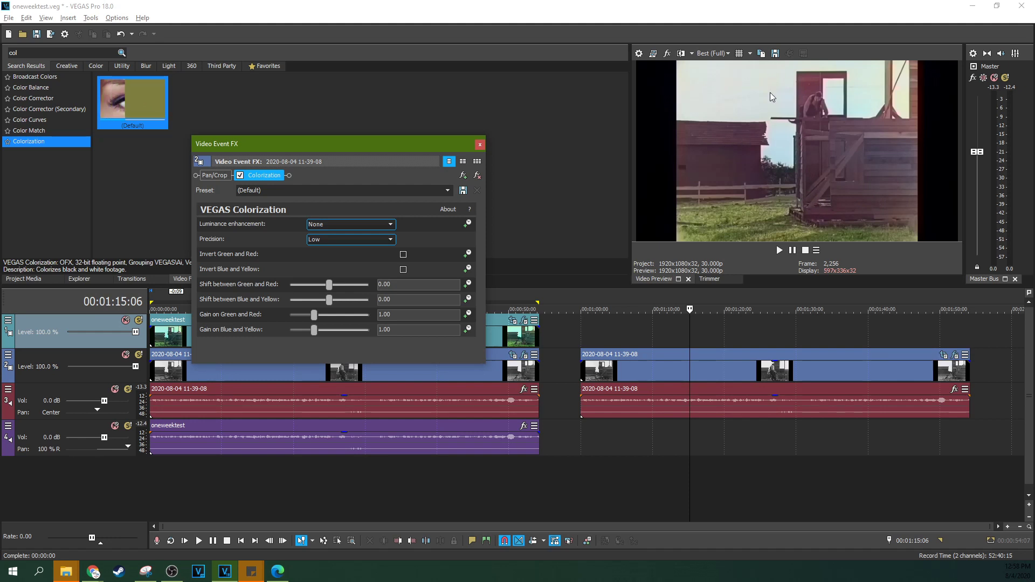
- Enlarge the video preview and inspect the colors at several frames across the colorized clip
drag(780, 294, 780, 358)
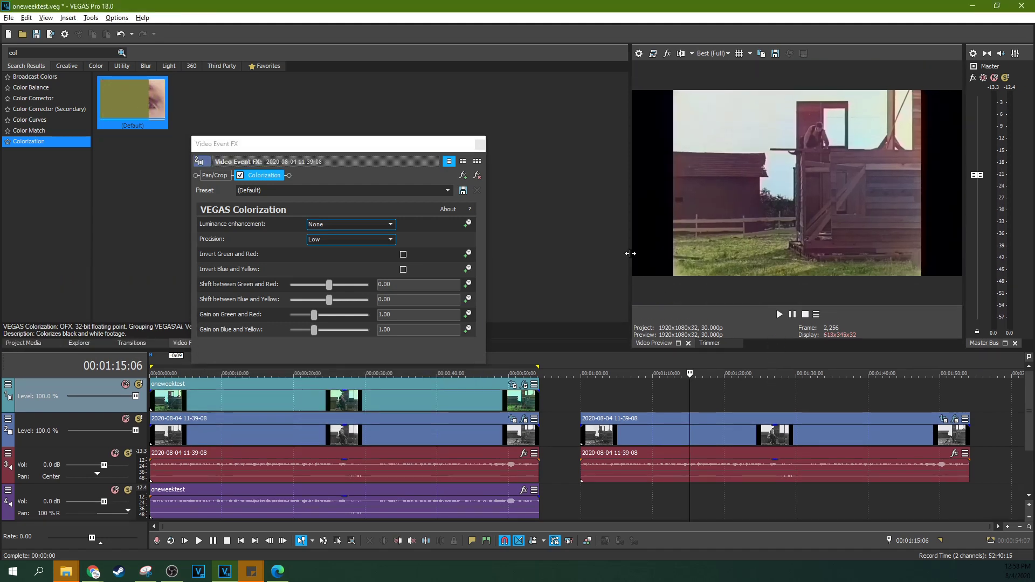
drag(630, 257, 540, 249)
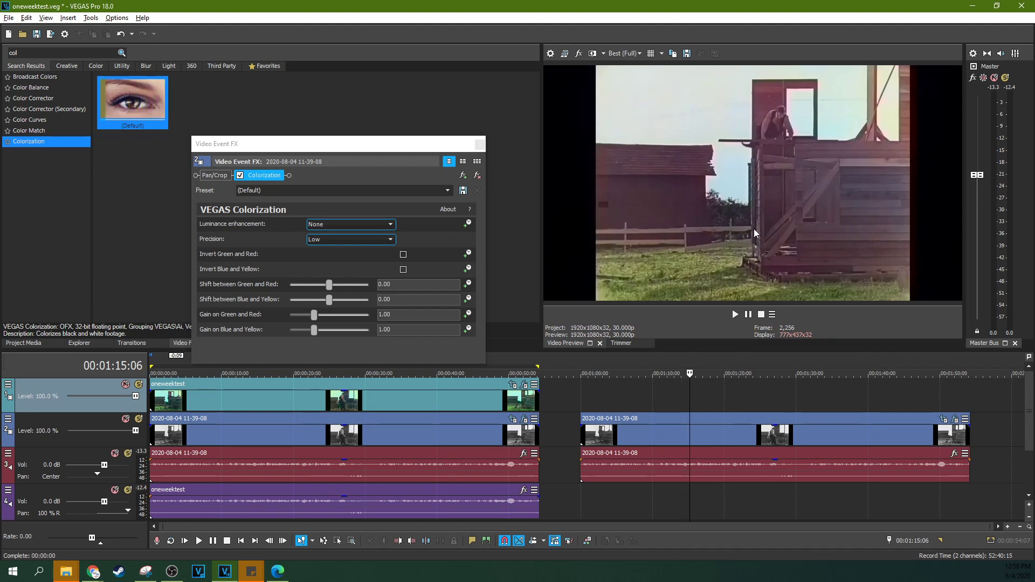
click(757, 384)
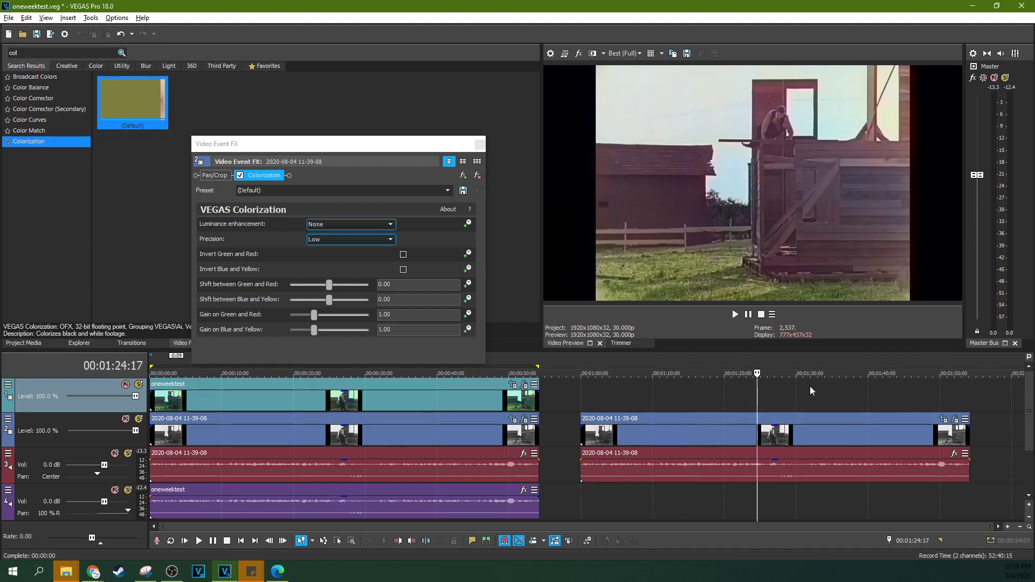
click(808, 387)
click(837, 389)
click(699, 400)
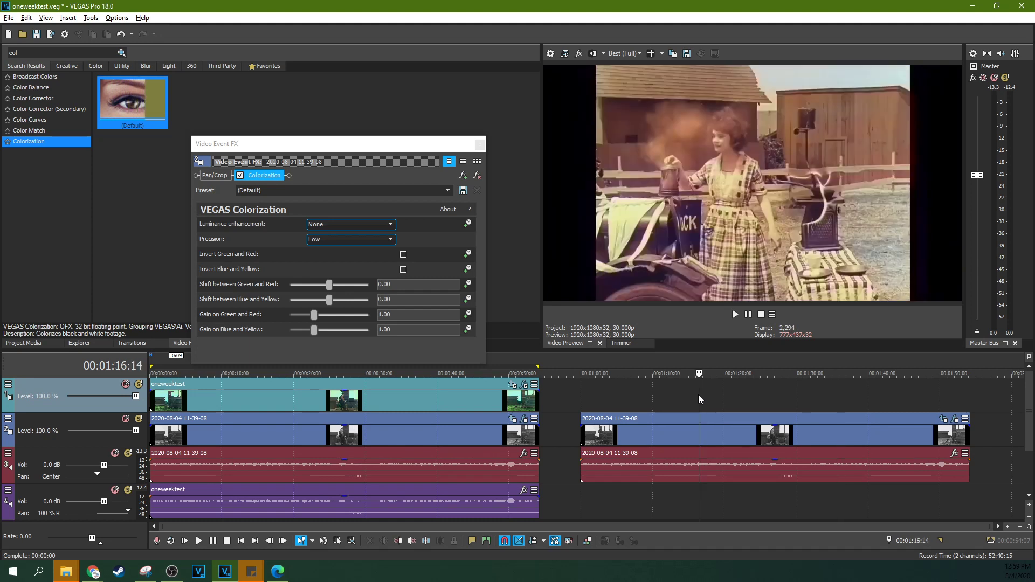
click(665, 400)
click(703, 401)
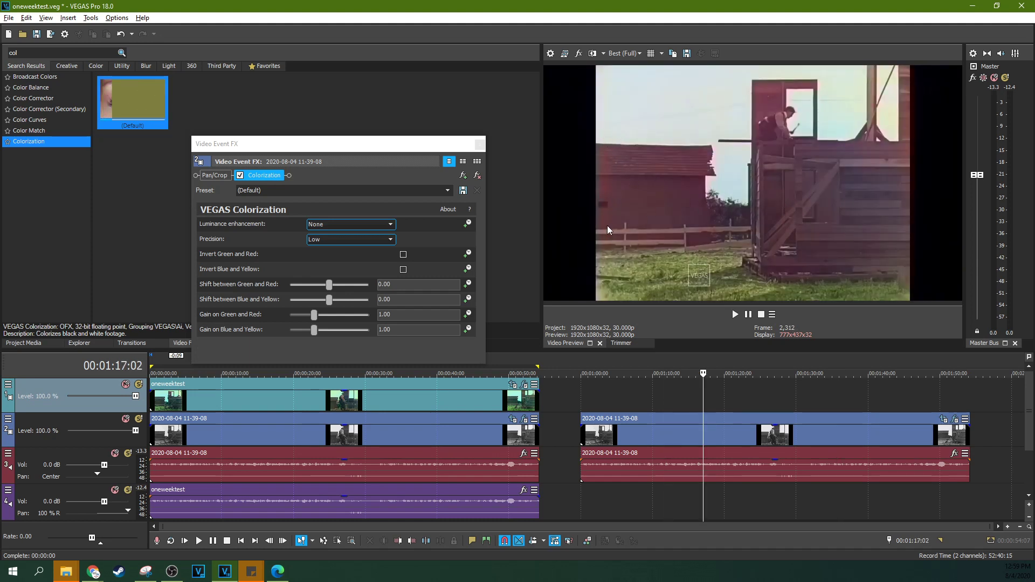
- Compare frames of the colorized second clip with matching frames of the earlier side-by-side section
click(741, 435)
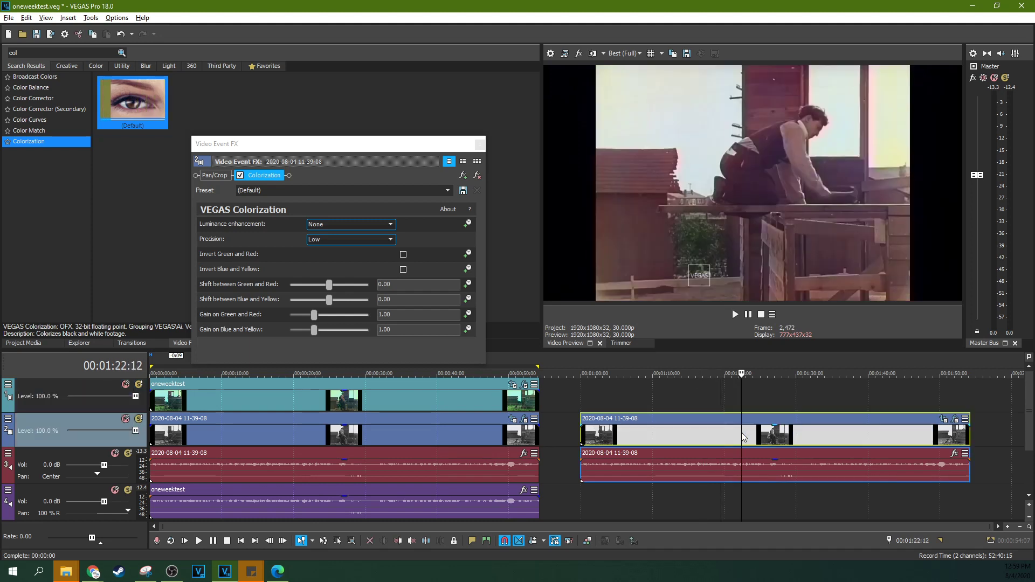
click(492, 434)
click(172, 439)
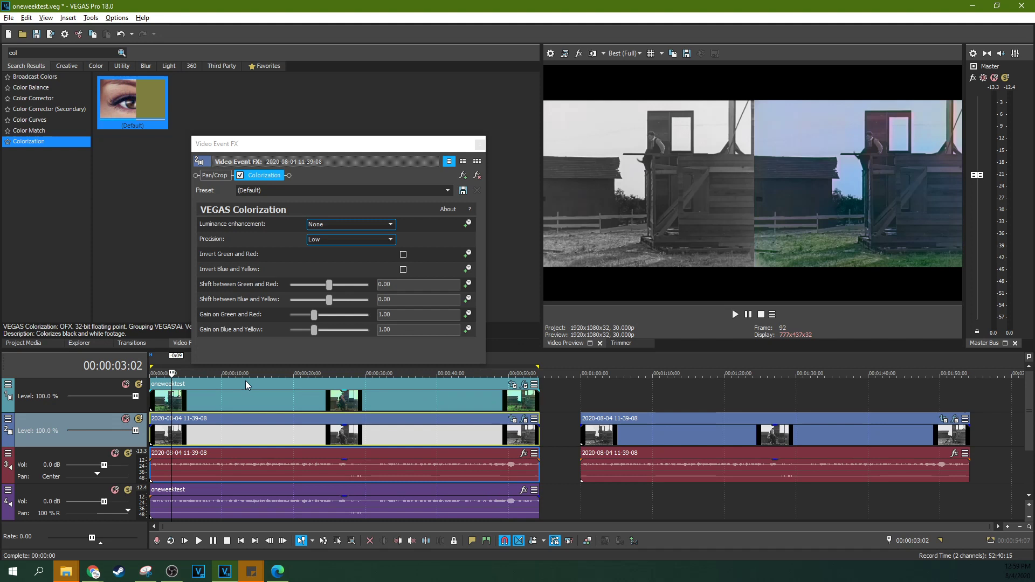
click(159, 436)
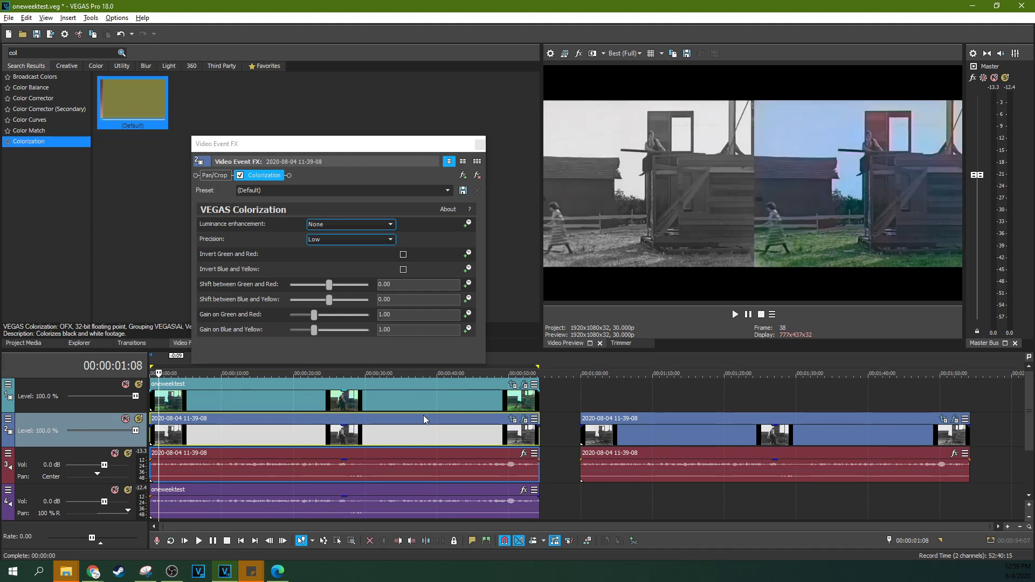
click(453, 434)
click(478, 434)
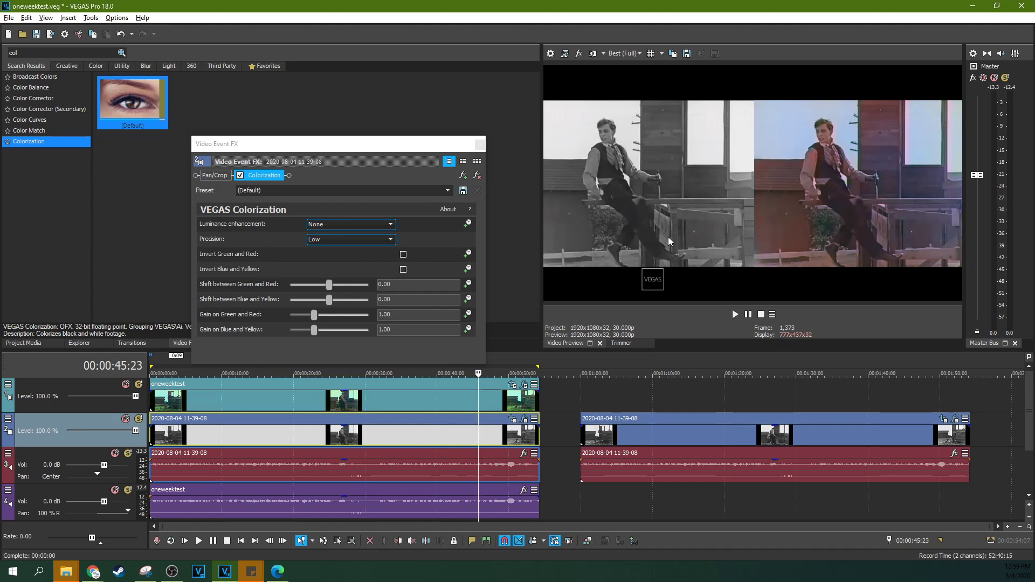
click(809, 444)
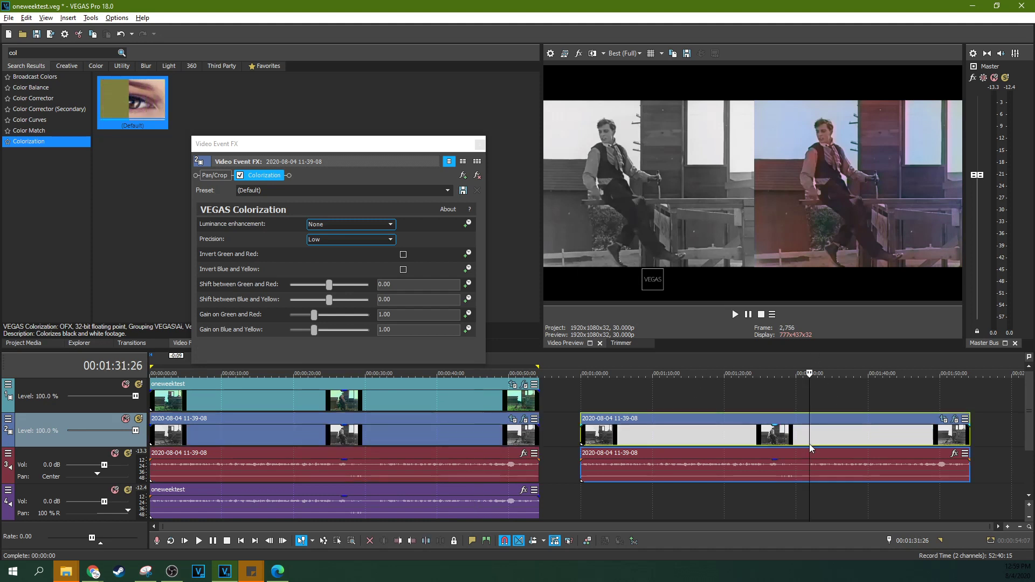
click(716, 442)
click(700, 438)
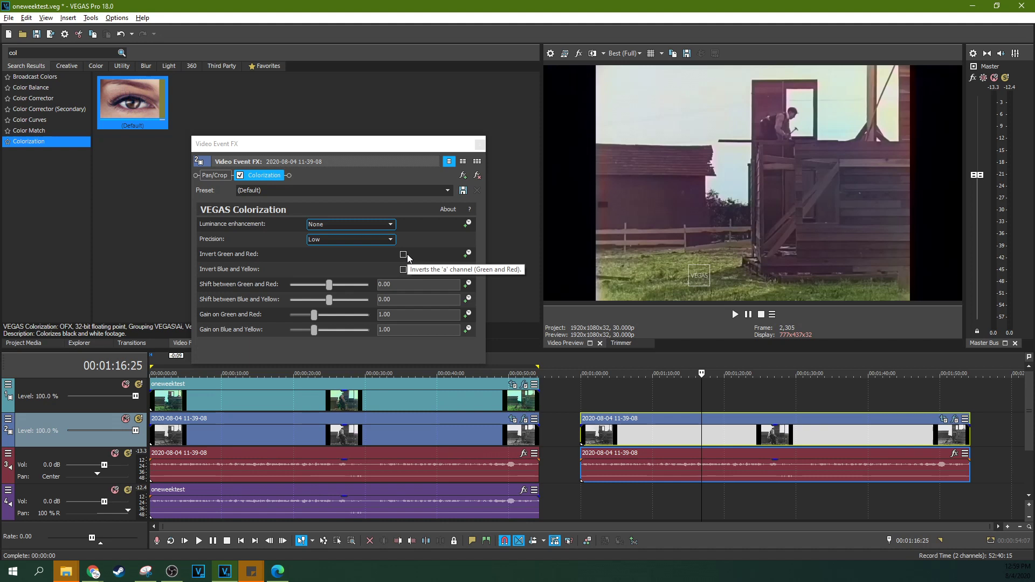
- Try inverting blue and yellow in the Colorization effect, and turn the inversion off again
click(403, 271)
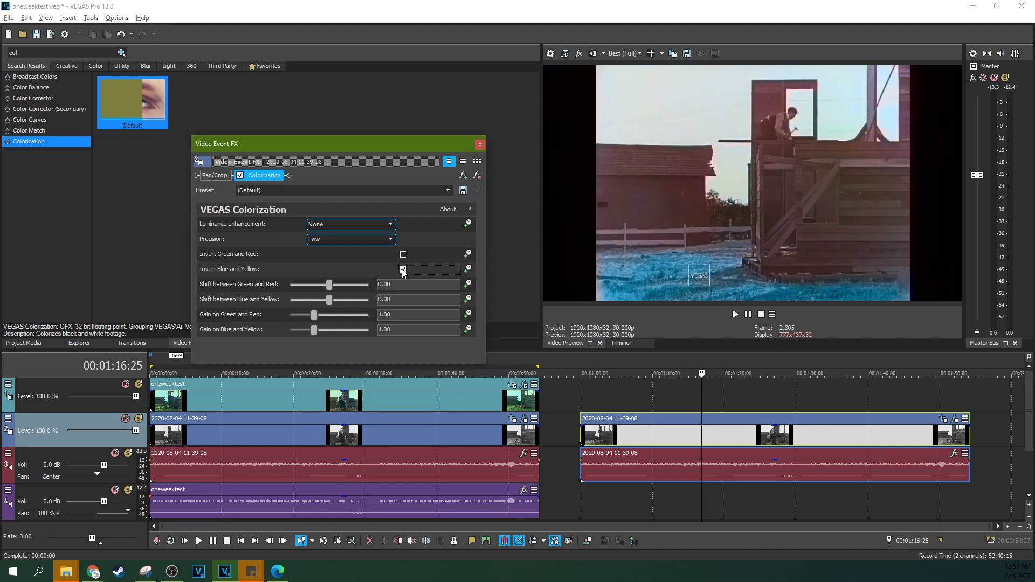
click(403, 270)
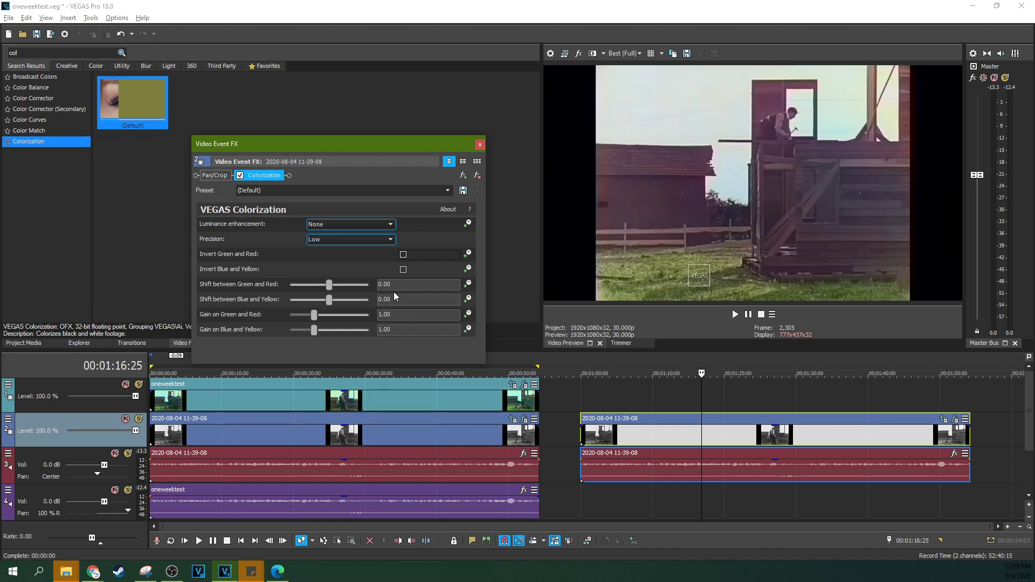
- Inspect the colors at several frames of the colorized clip, including the cooking scene, title card and seated man
click(675, 402)
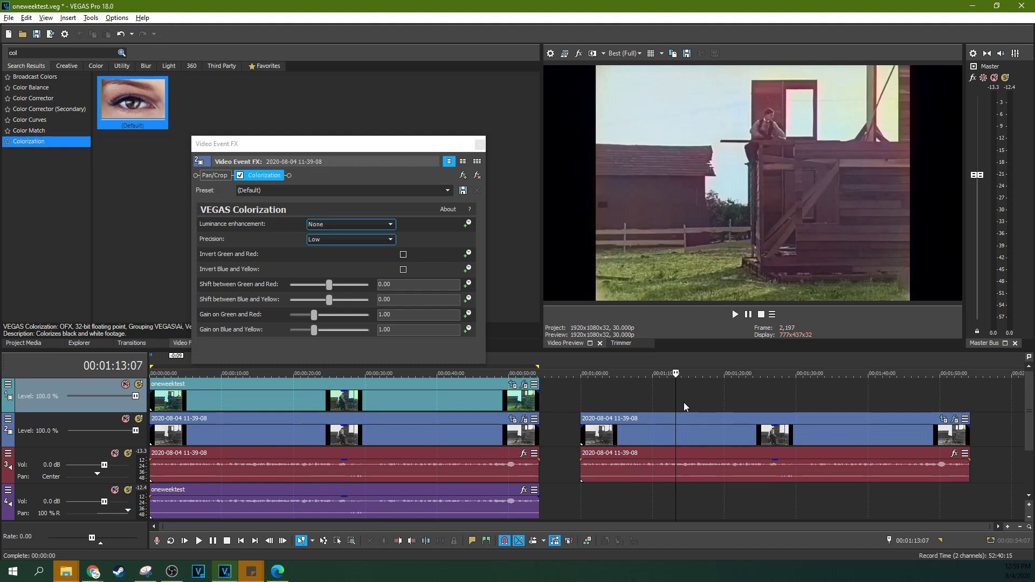
click(683, 402)
click(792, 402)
click(863, 400)
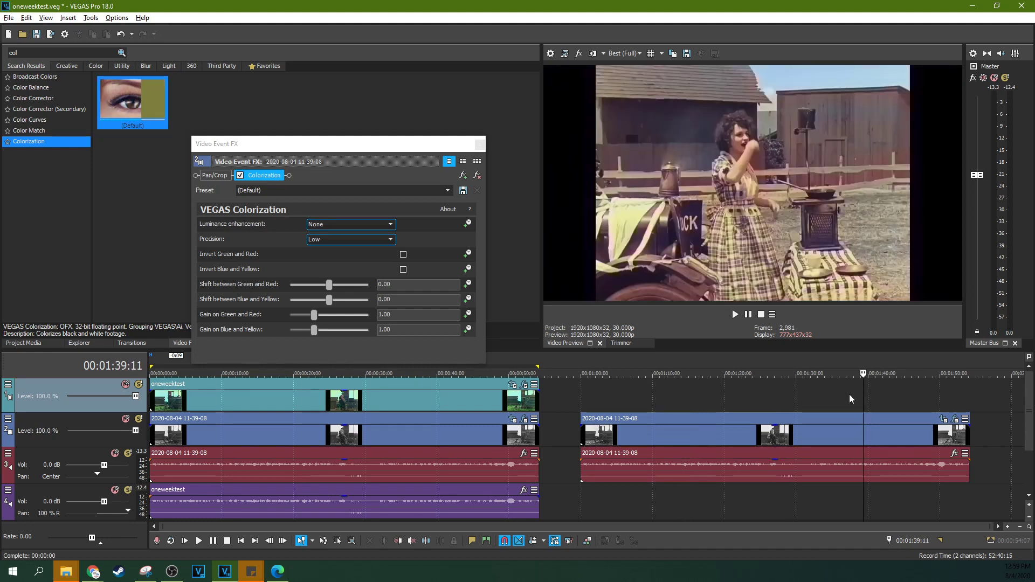
click(849, 399)
click(848, 399)
click(863, 400)
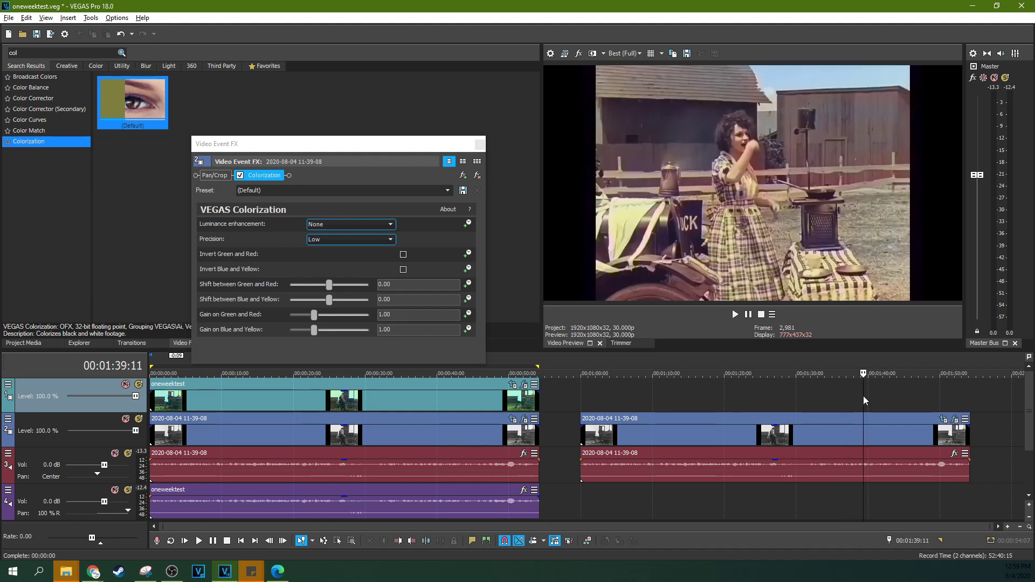
click(848, 400)
click(873, 399)
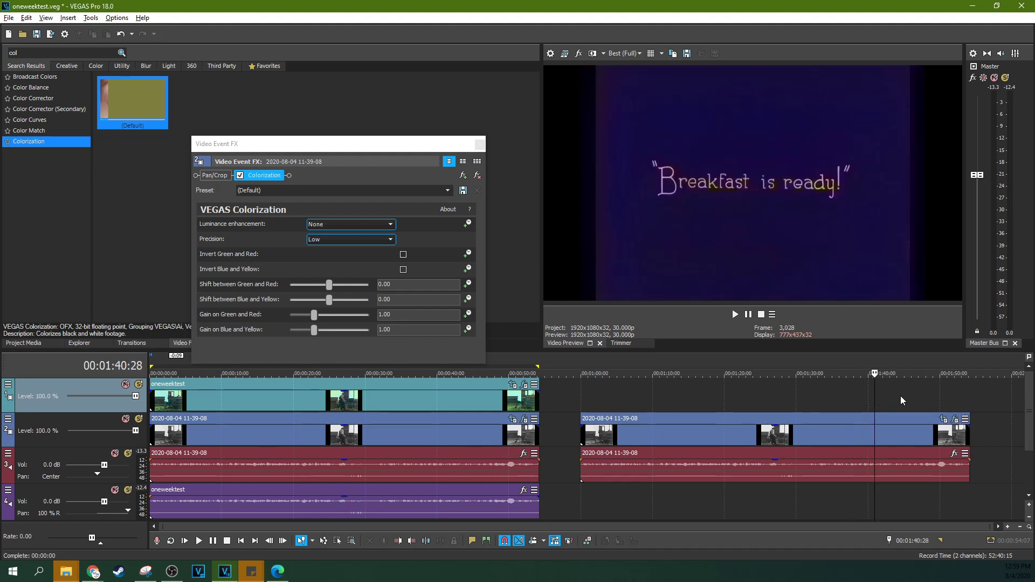
click(911, 399)
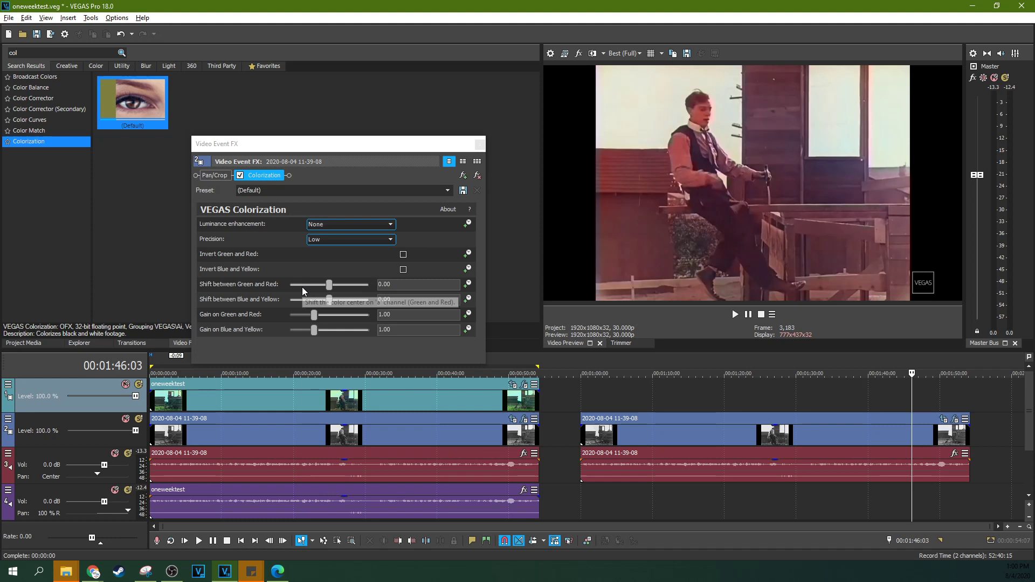
- Set the Colorization shift between green and red to -0.13 and between blue and yellow to -0.06
click(331, 287)
drag(331, 288, 326, 294)
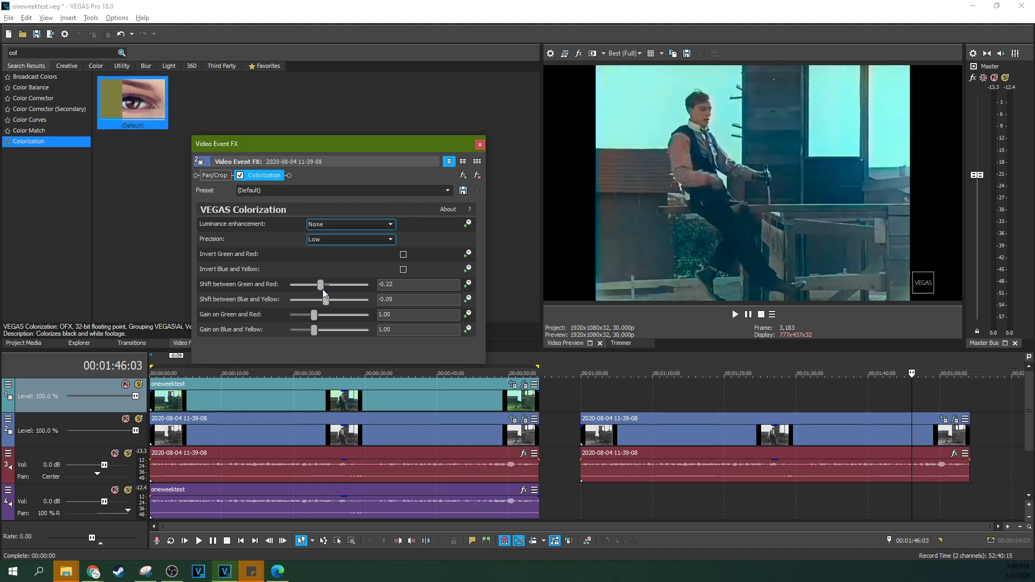
drag(327, 302, 329, 302)
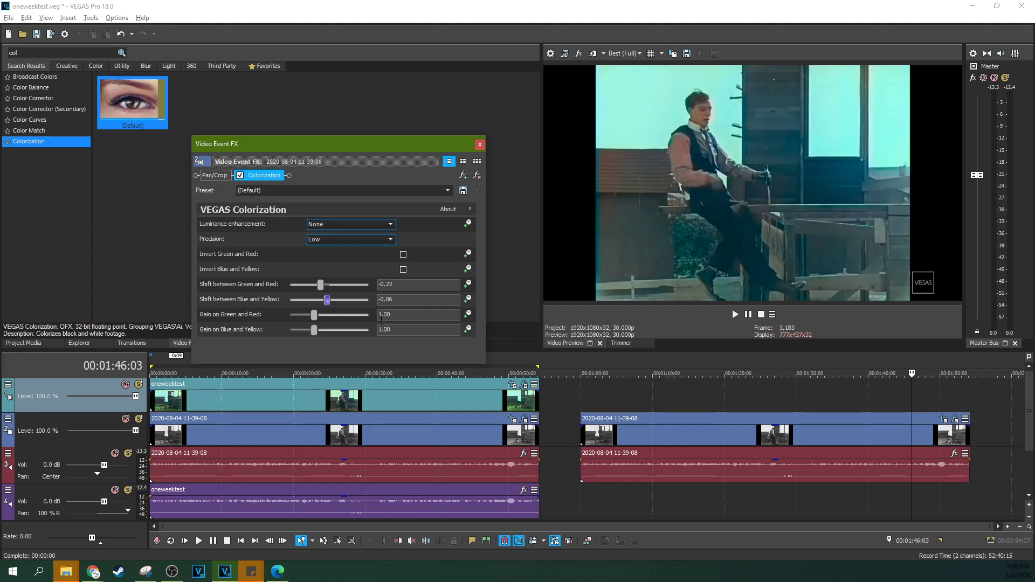
drag(324, 289, 327, 288)
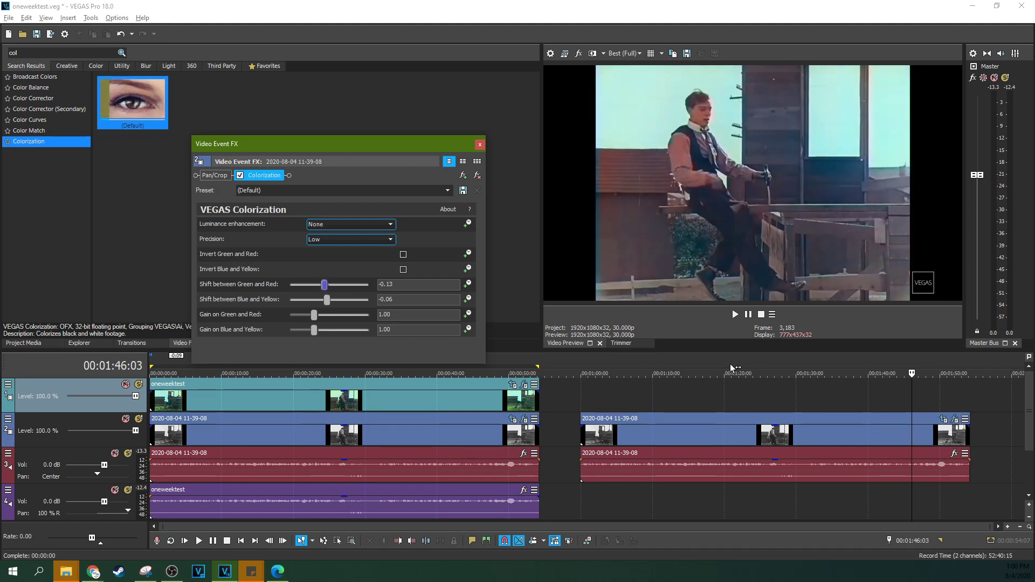
- Examine how the shifted colors look in the different scenes across the whole colorized clip
click(873, 402)
click(771, 404)
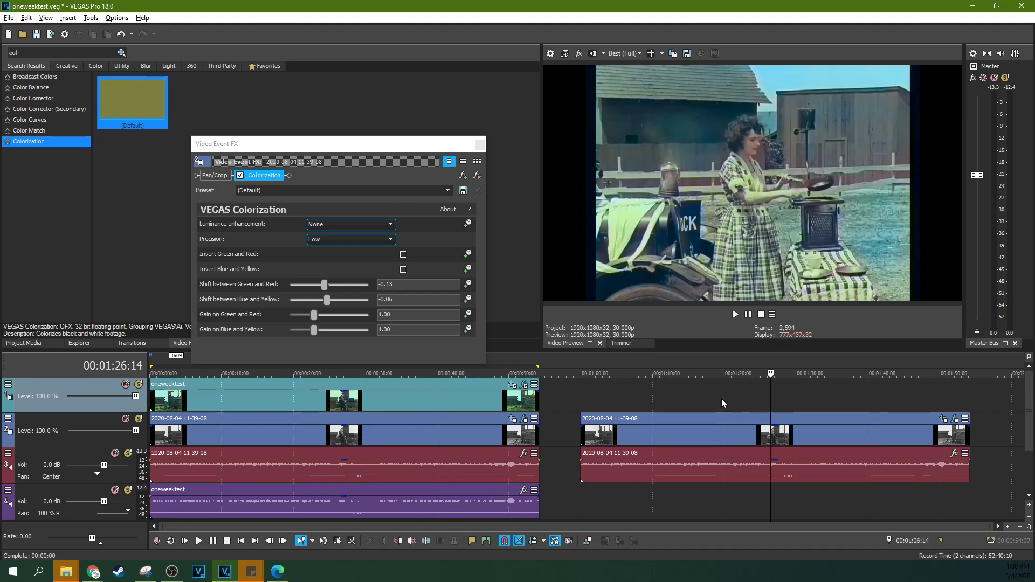
click(716, 398)
click(686, 399)
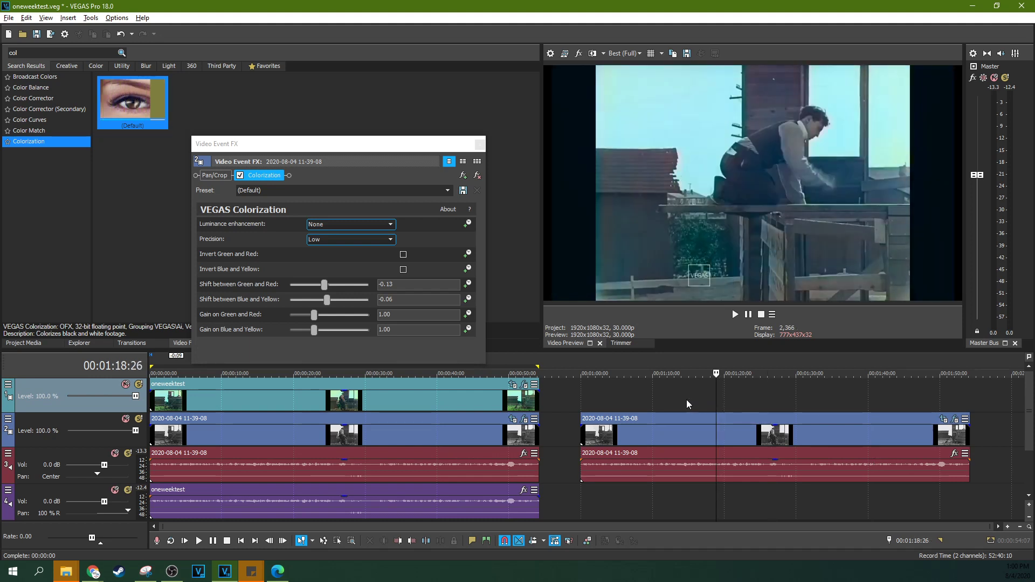
click(665, 397)
click(697, 399)
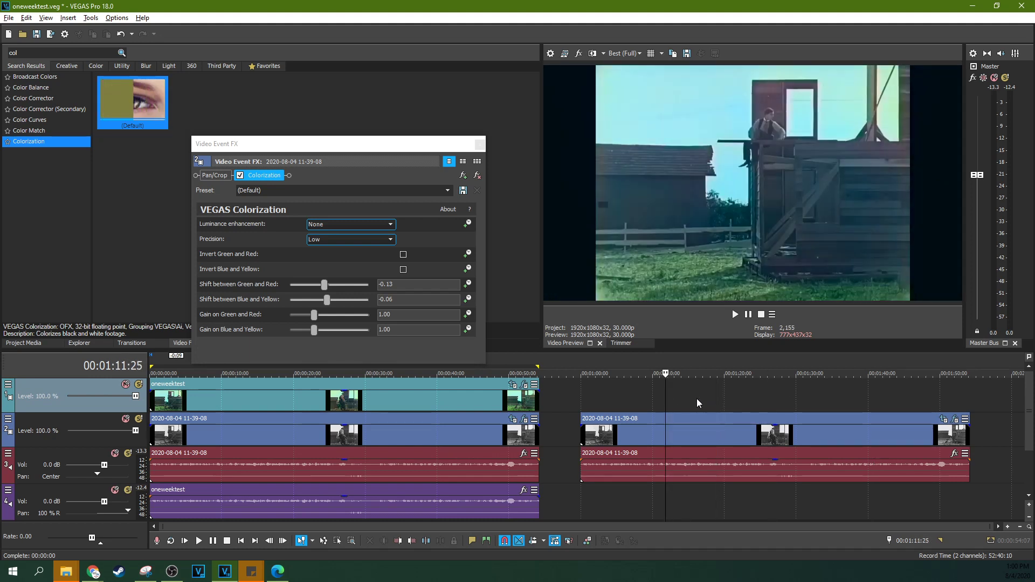
click(716, 396)
click(746, 396)
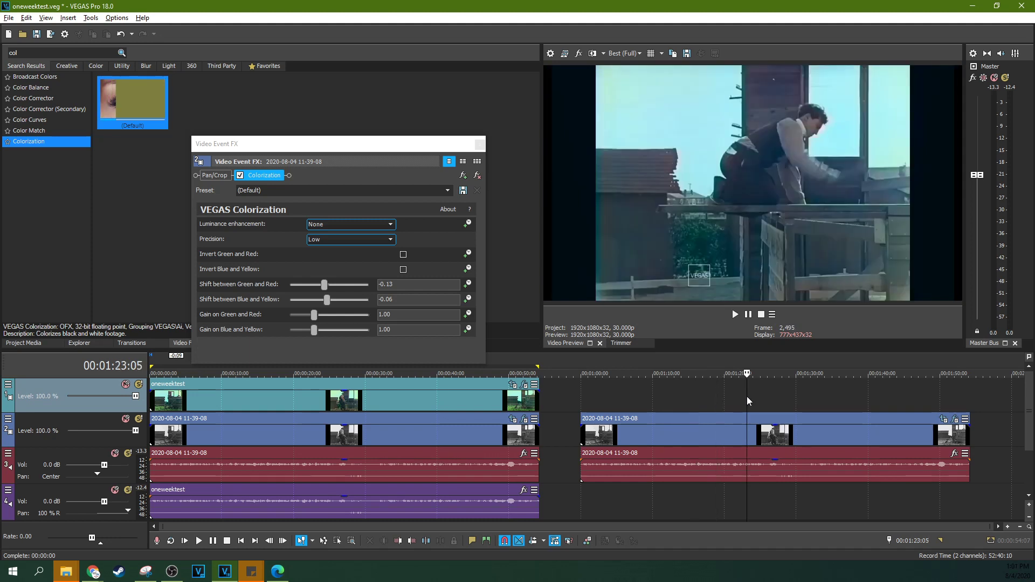
click(789, 397)
click(813, 397)
click(841, 395)
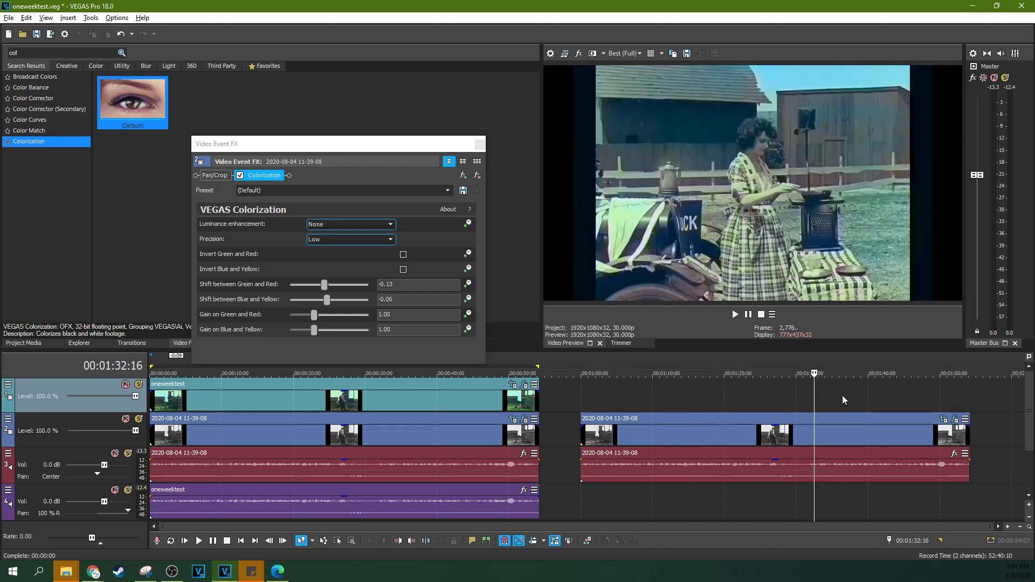
click(859, 395)
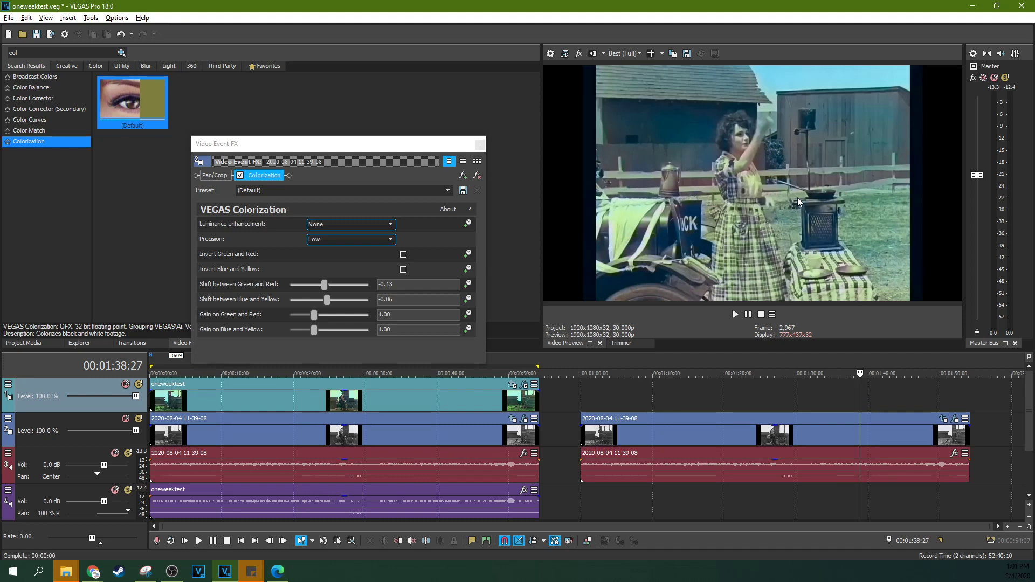
click(934, 399)
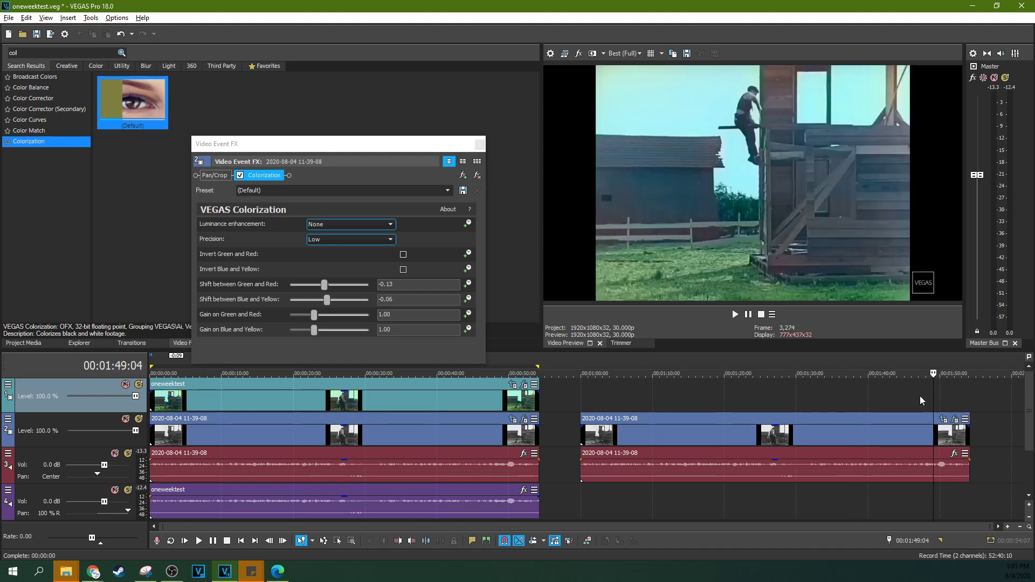
click(942, 403)
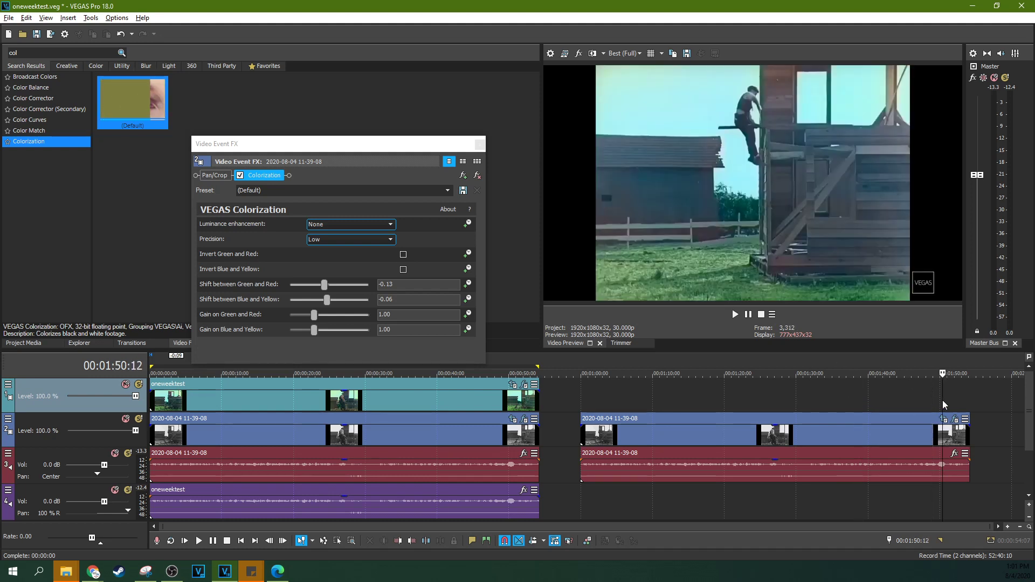
click(887, 403)
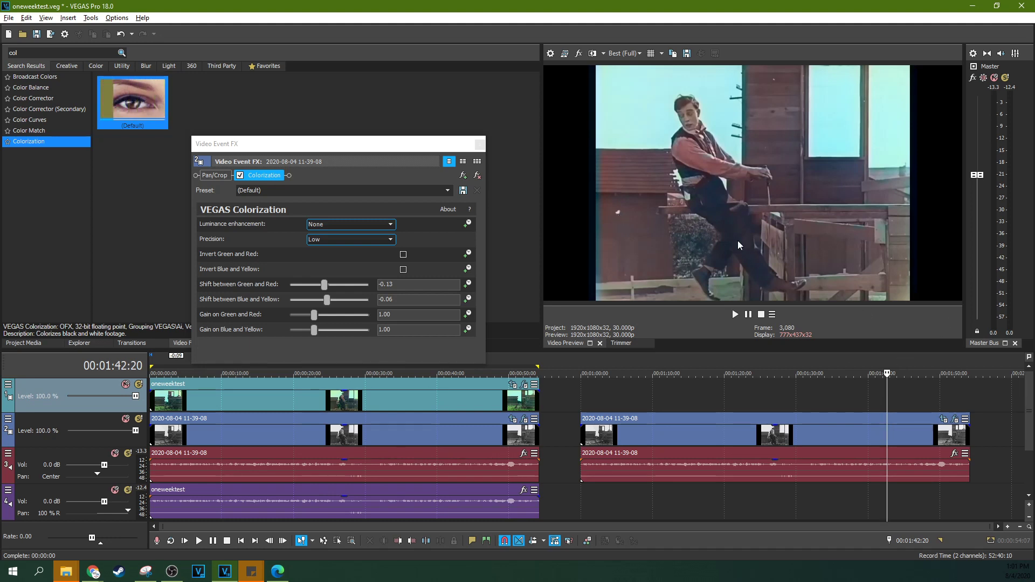
click(673, 373)
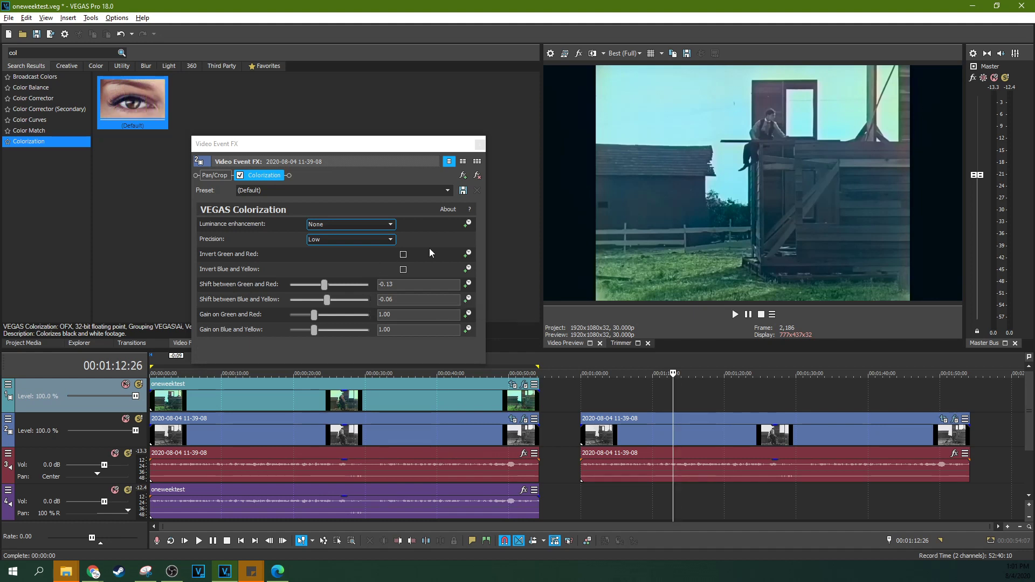
- Mark a time selection spanning the whole colorized second clip and check several frames within it
drag(583, 373, 969, 373)
click(662, 467)
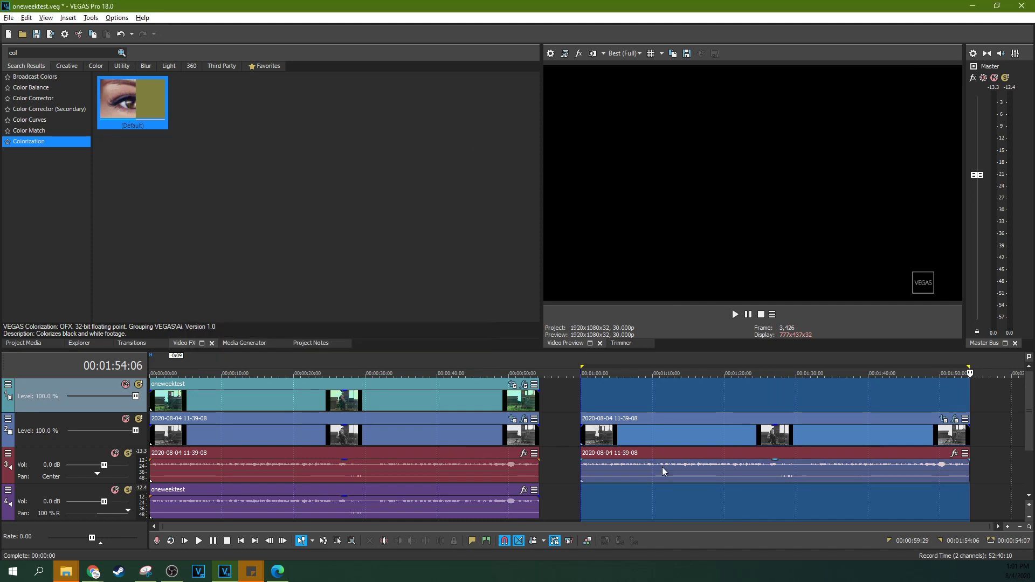
click(674, 449)
click(752, 450)
click(815, 449)
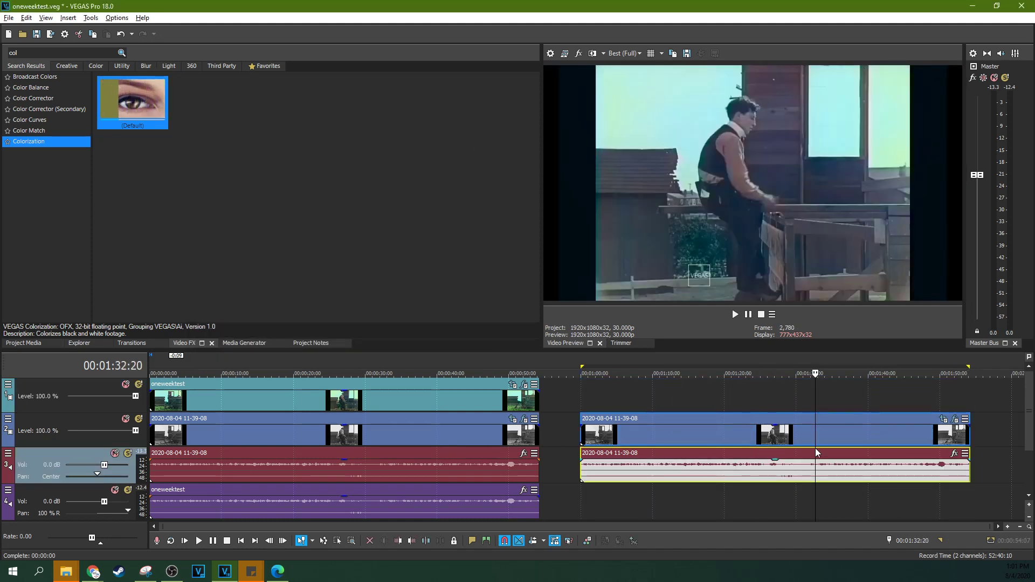
click(855, 452)
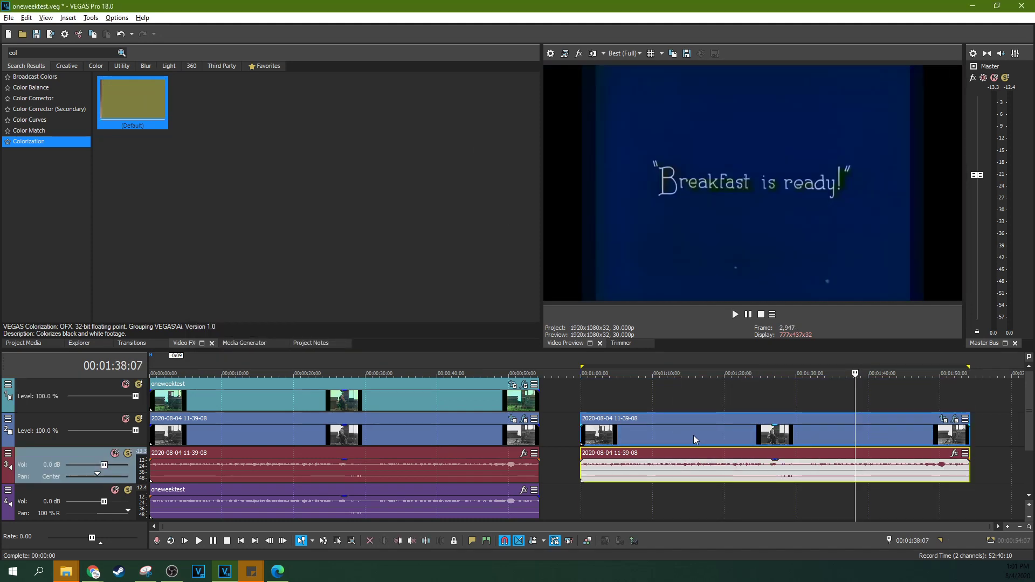
click(693, 435)
click(648, 452)
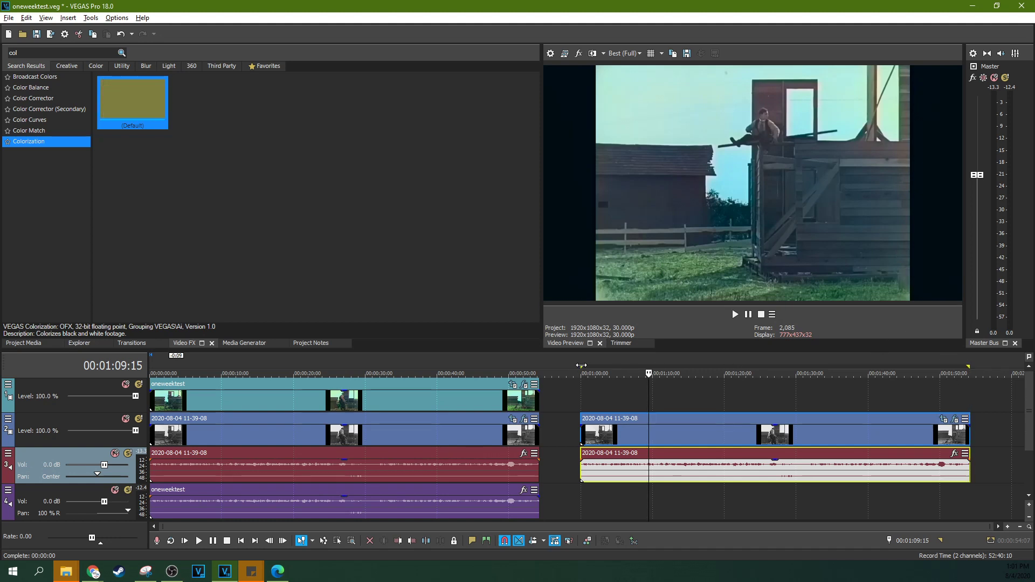
- Open the Render As settings and look through the MAGIX HEVC/AAC MP4 templates
click(10, 18)
click(32, 108)
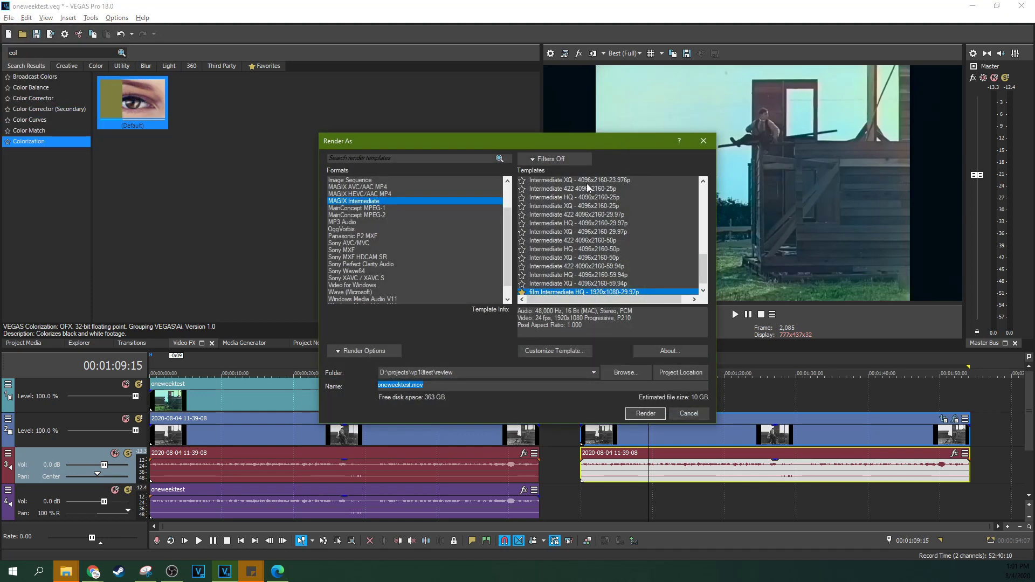
click(389, 194)
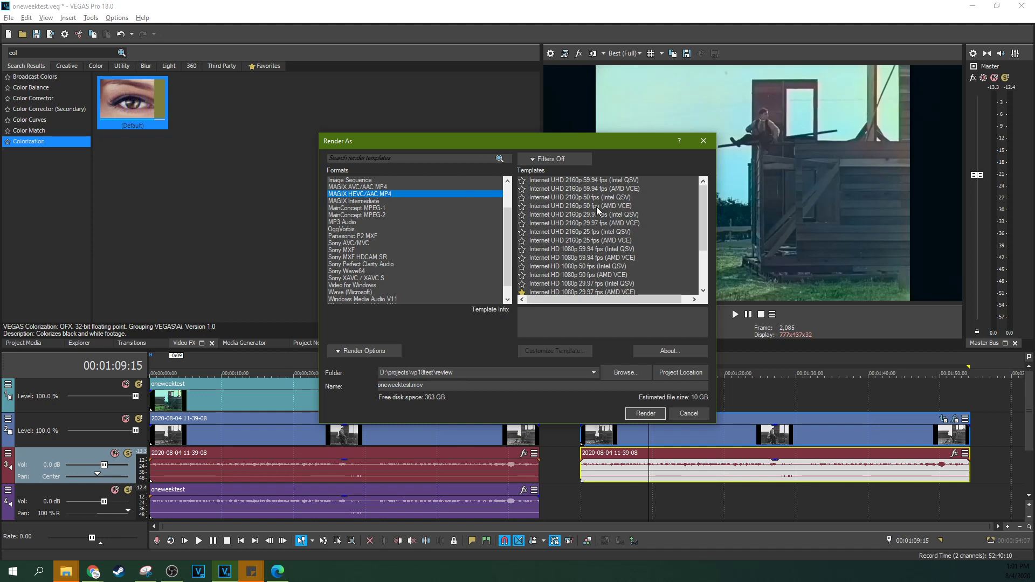
scroll(596, 206, down, 2)
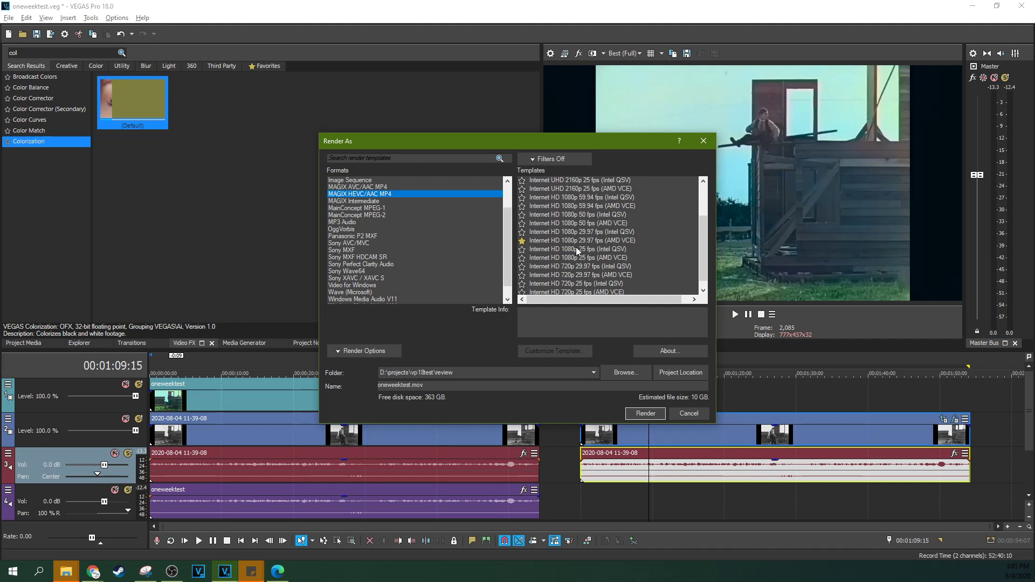
scroll(575, 247, up, 1)
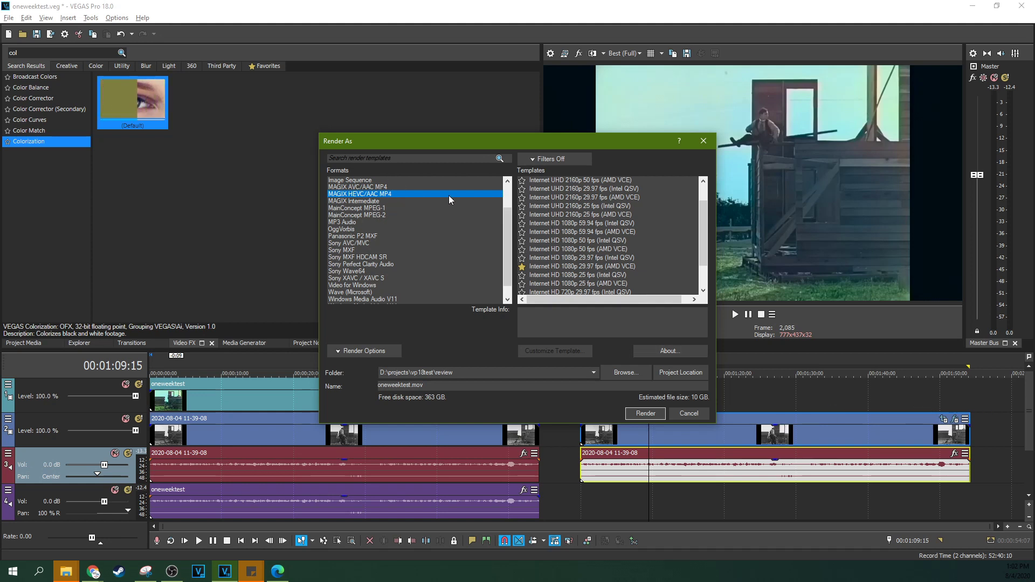
- Select the MAGIX Intermediate render format and its Intermediate HQ - 1920x1080-29.97p template
click(363, 203)
scroll(616, 247, down, 5)
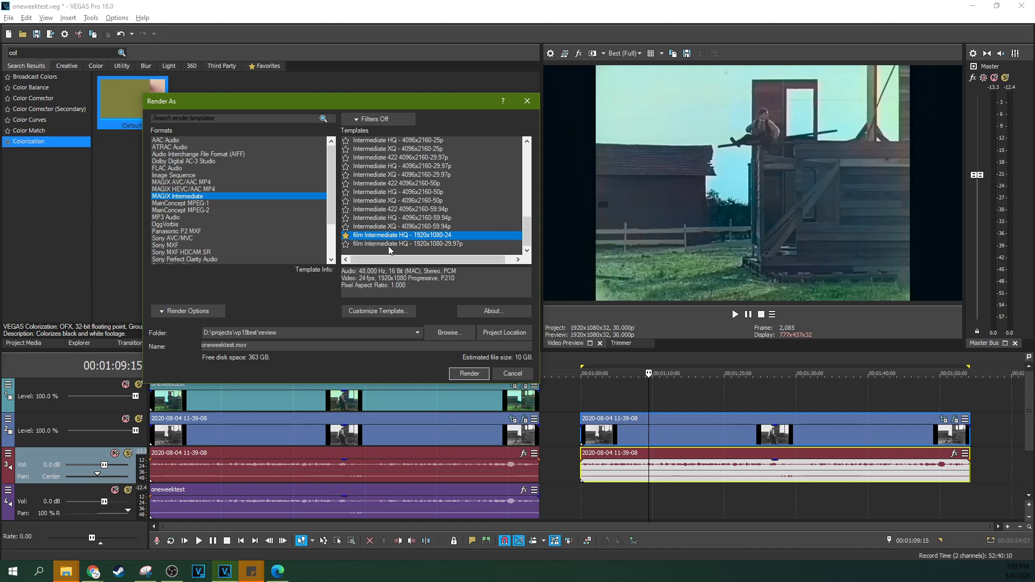
scroll(380, 245, up, 10)
click(380, 151)
click(389, 158)
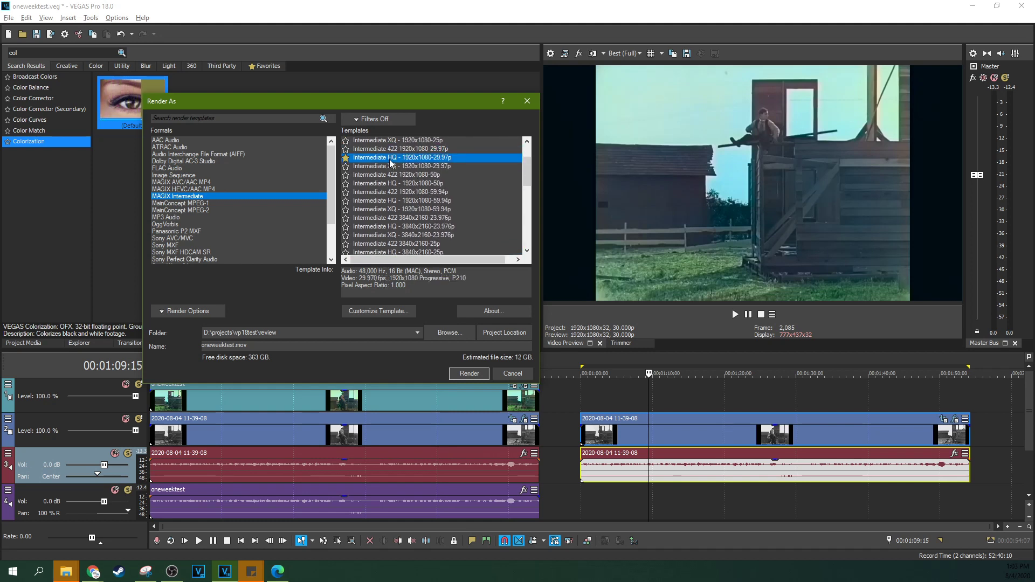
scroll(392, 159, up, 1)
- Try frame rates of 24.0 and 23.976 in the template's custom settings, and close them without saving
click(376, 313)
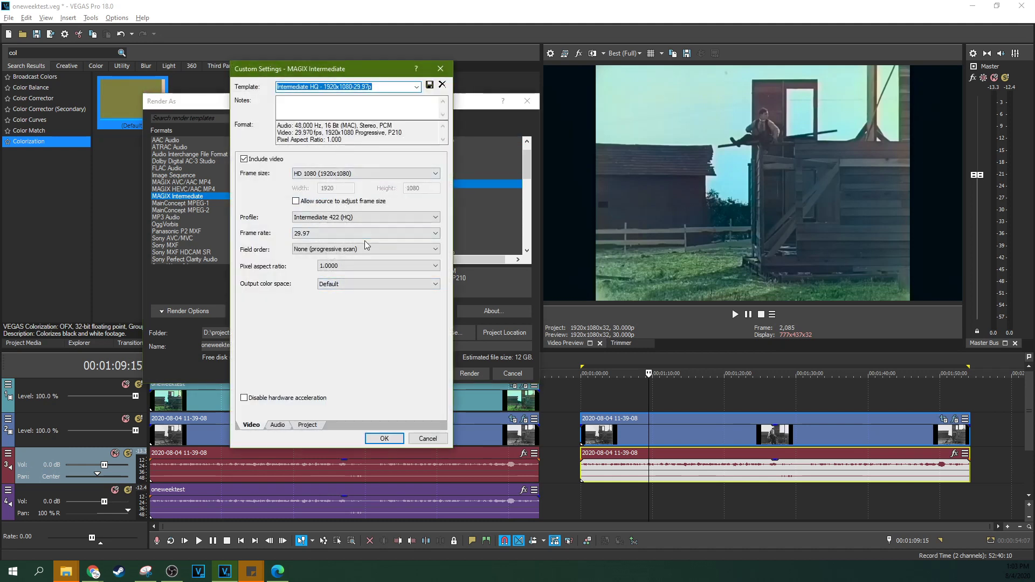
click(364, 236)
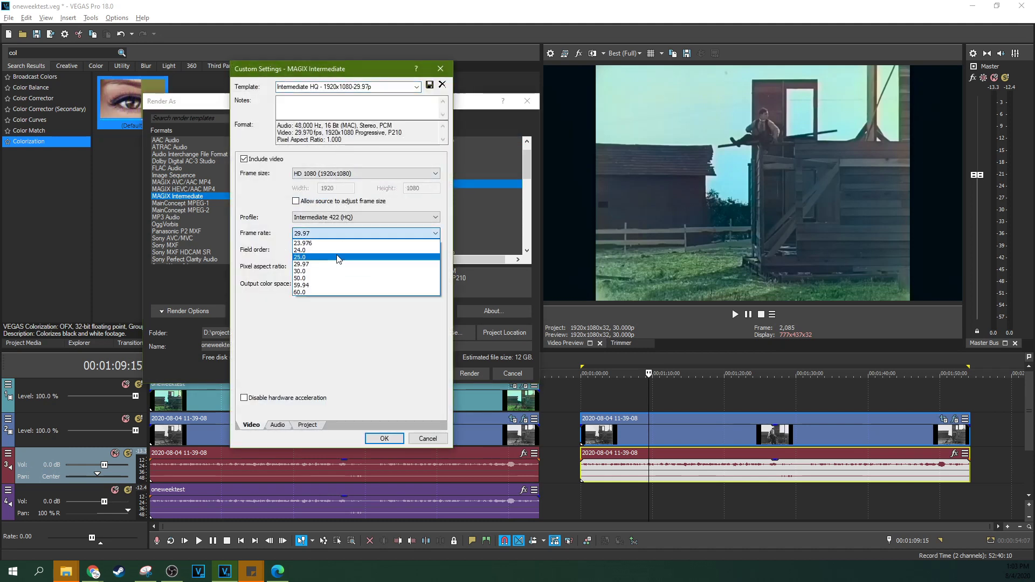
click(411, 223)
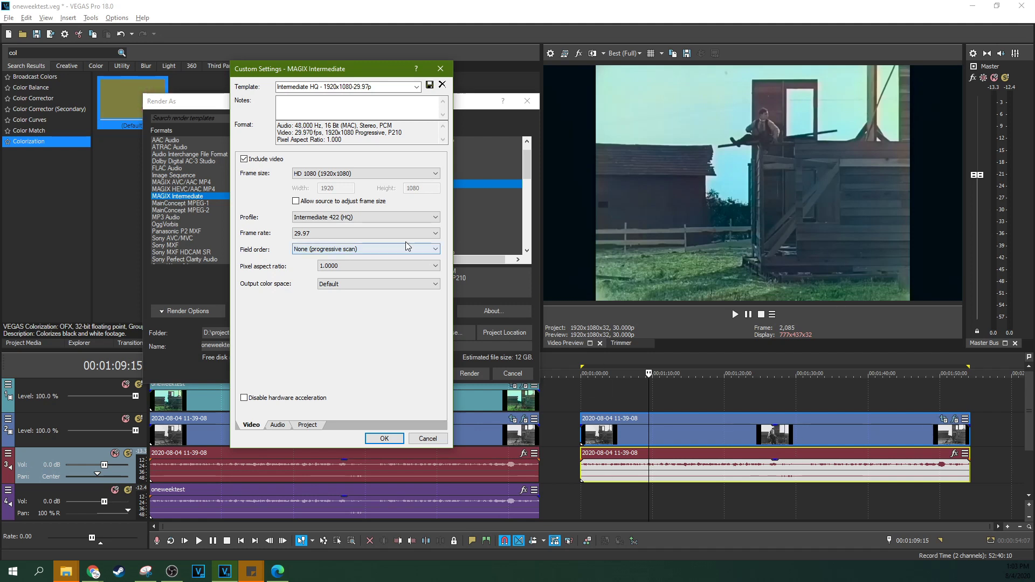
click(377, 233)
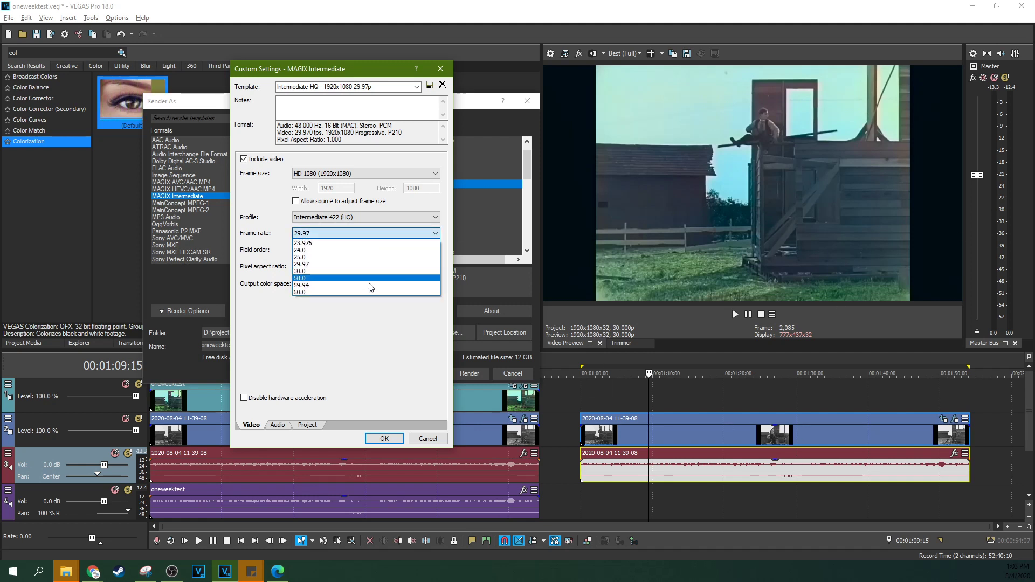
click(364, 250)
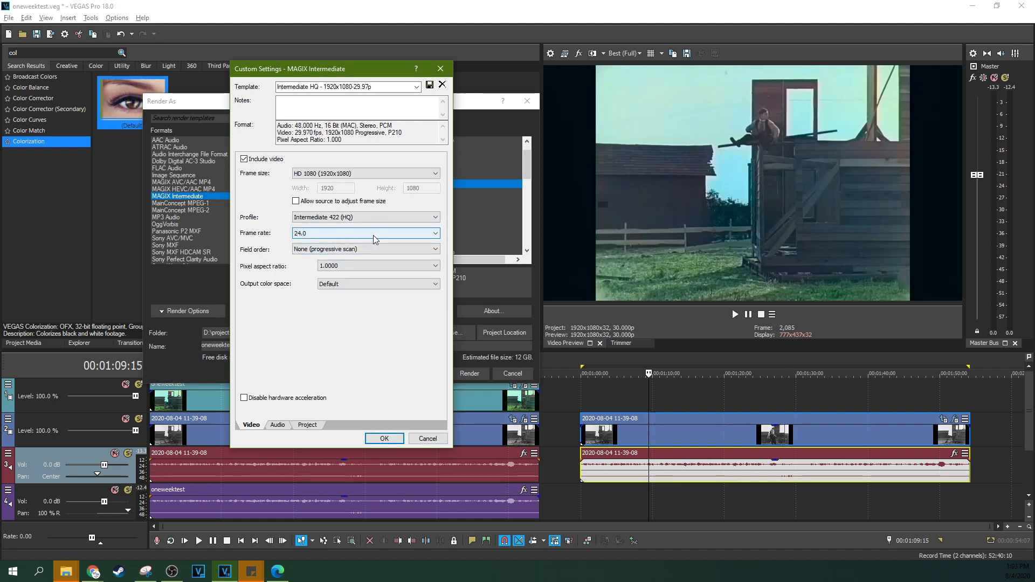
click(374, 236)
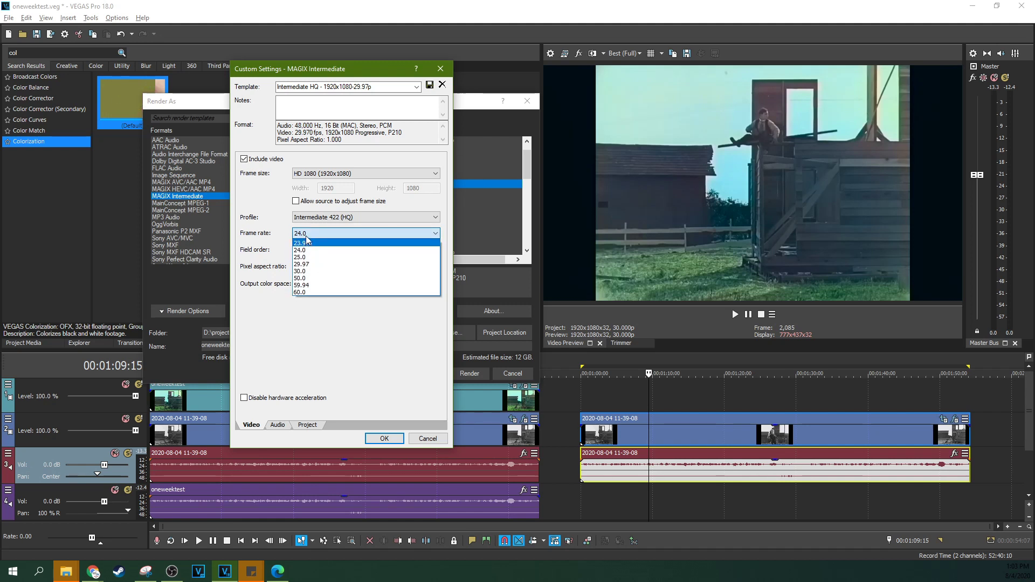
click(307, 243)
click(440, 68)
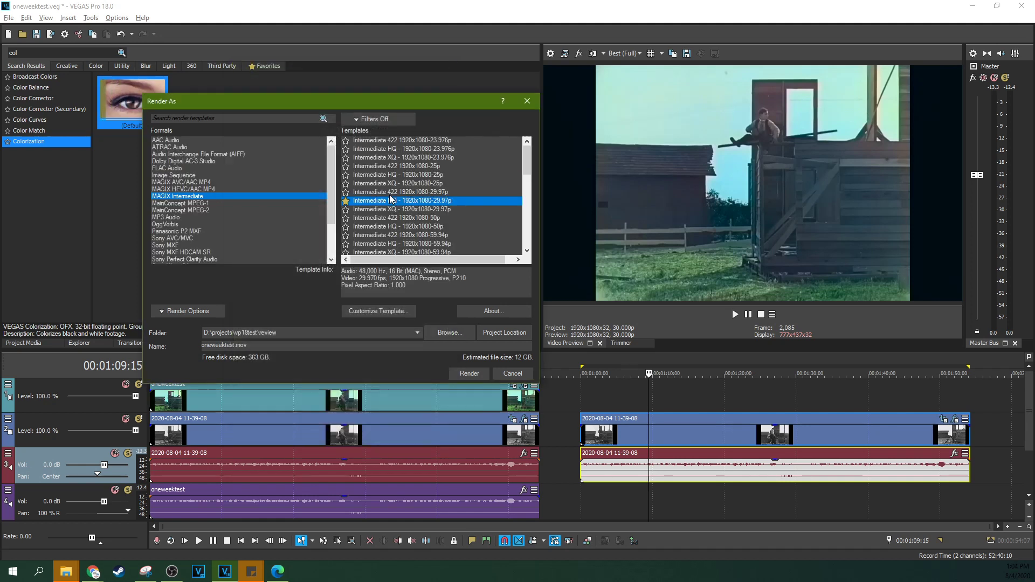
- Reopen the custom settings of the Intermediate HQ template, look through its frame rate options and dismiss the settings
scroll(391, 199, down, 1)
click(375, 312)
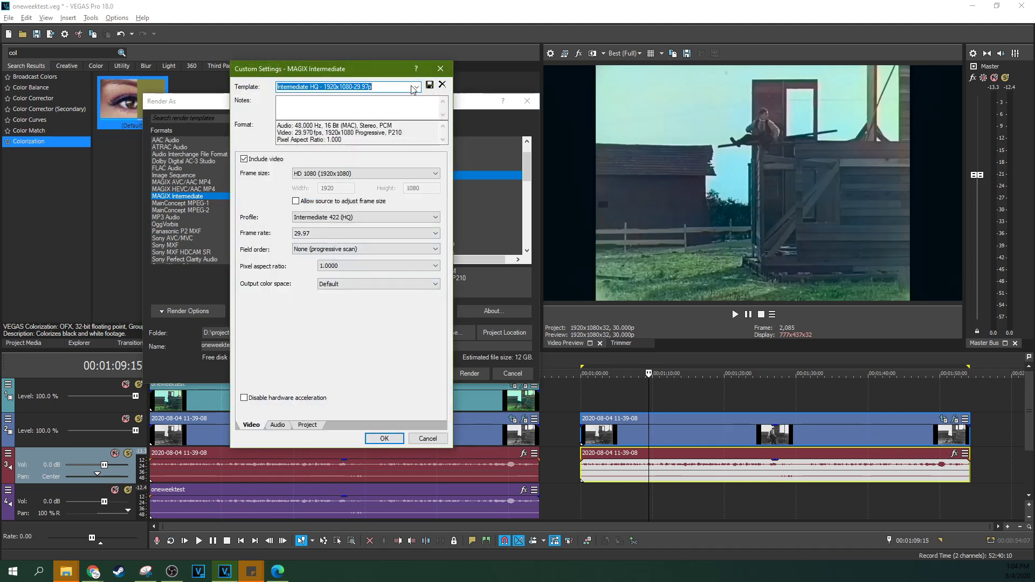
click(404, 234)
key(Escape)
key(Escape)
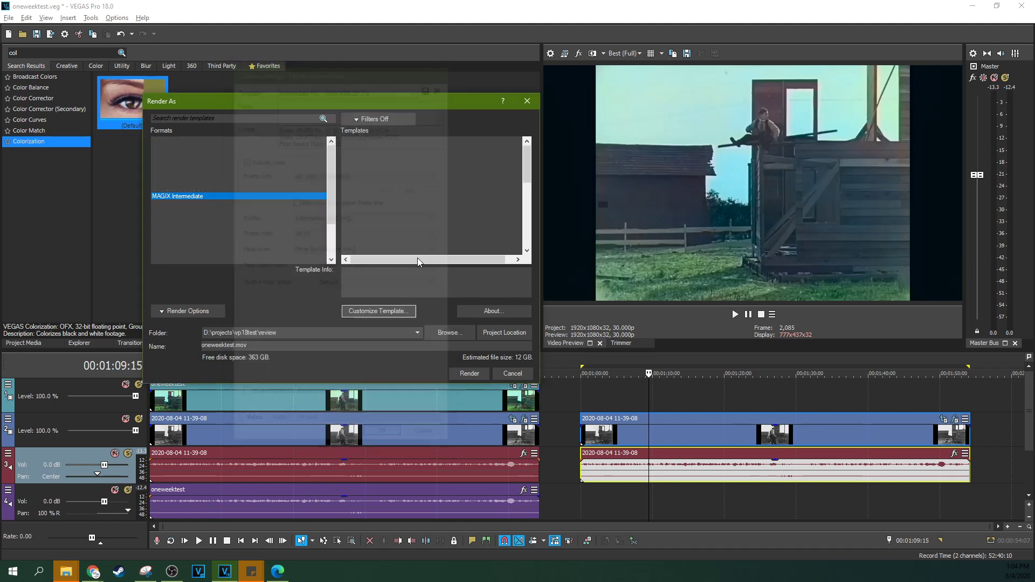
- Select the film Intermediate HQ - 1920x1080-24 template, check the loop region render option and close the render settings
click(385, 236)
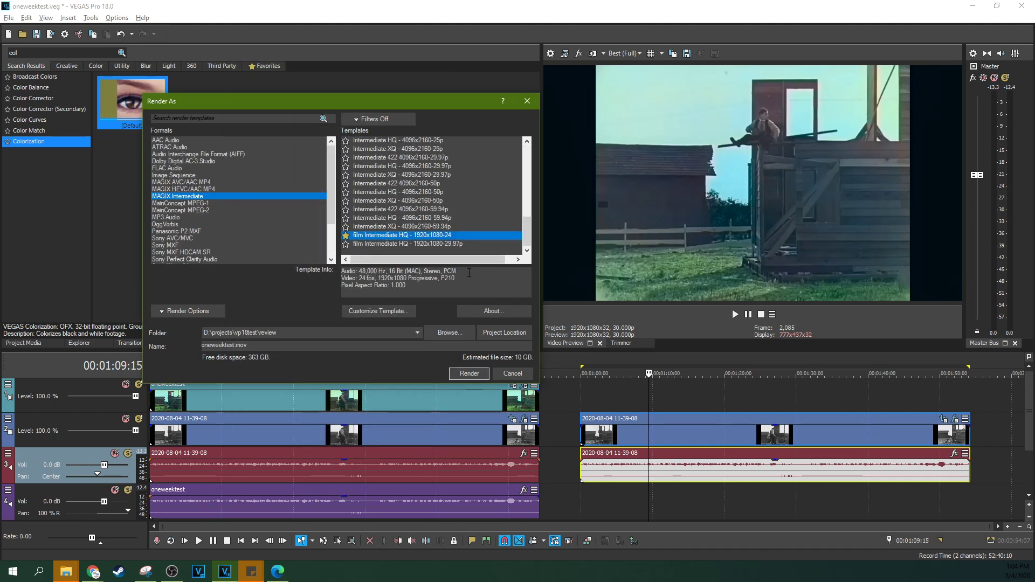
key(Tab)
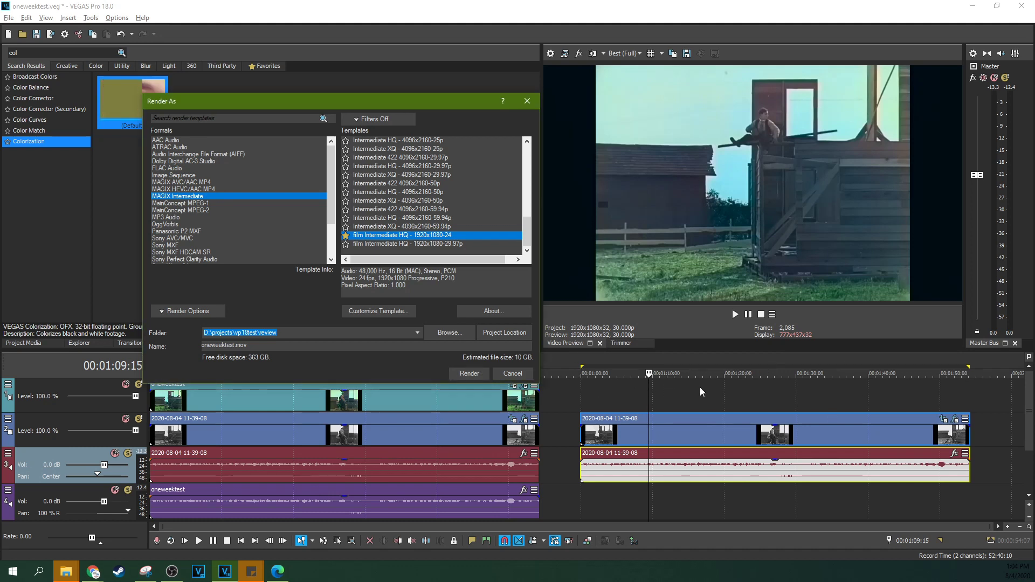
click(161, 312)
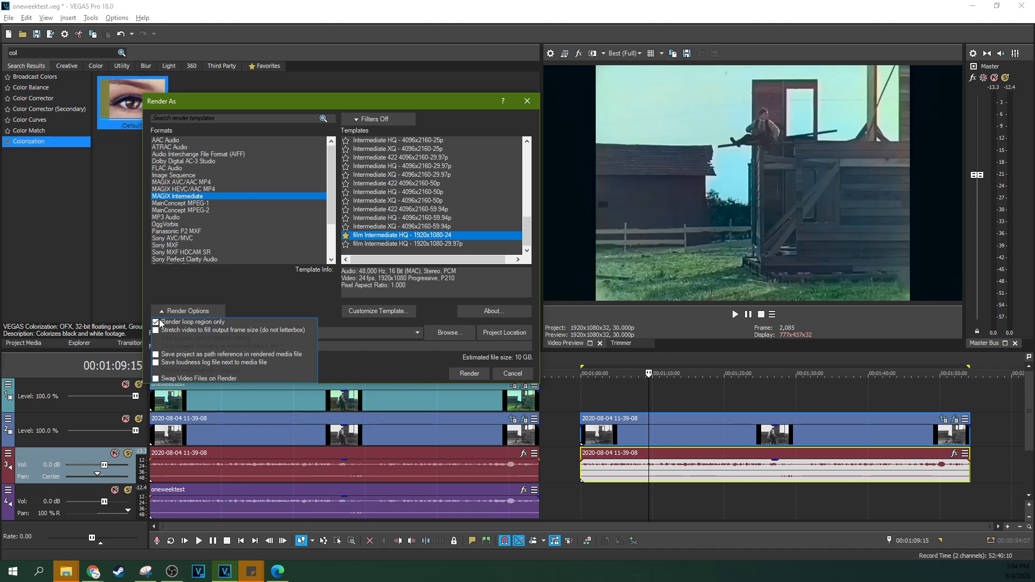
click(301, 307)
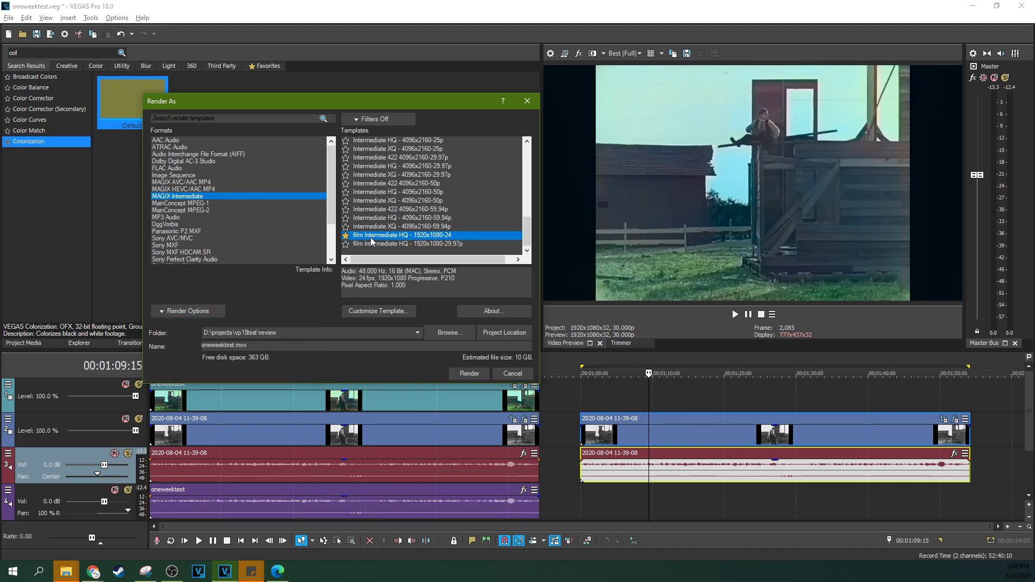
key(Escape)
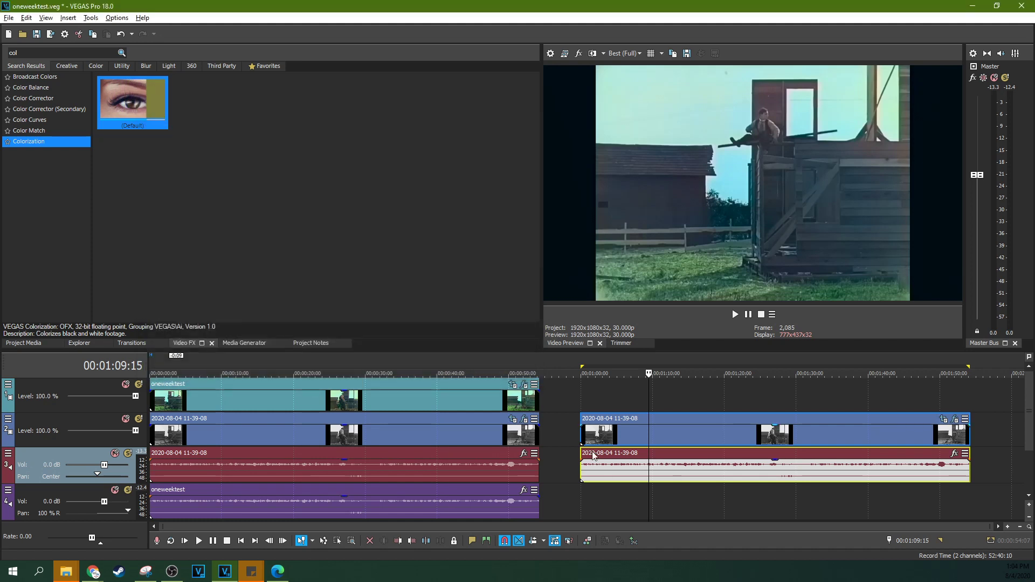
- Delete the colorized second clip and place the rendered oneweektest file from the project media in its spot on the second video track
click(661, 442)
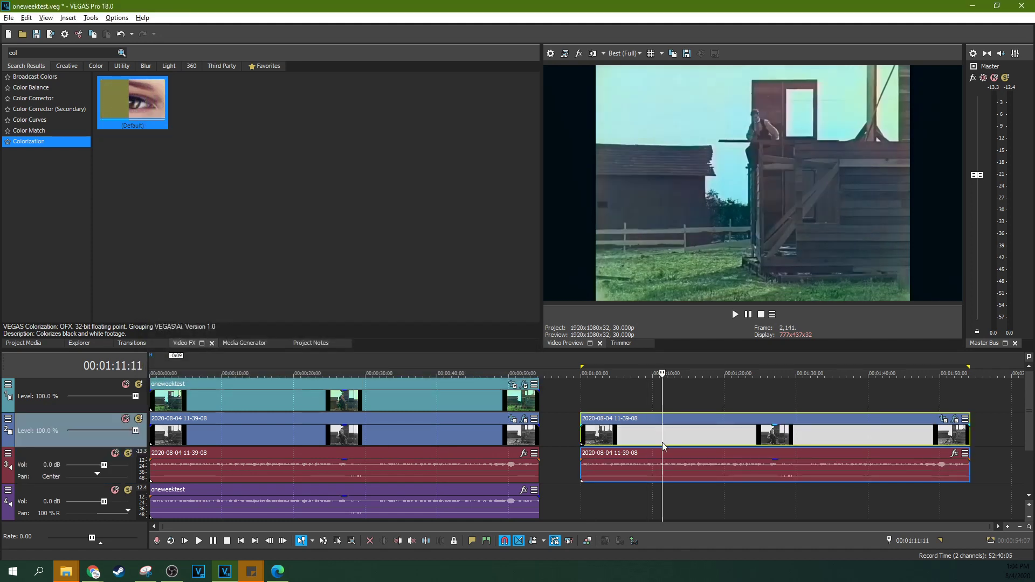
key(Delete)
click(24, 343)
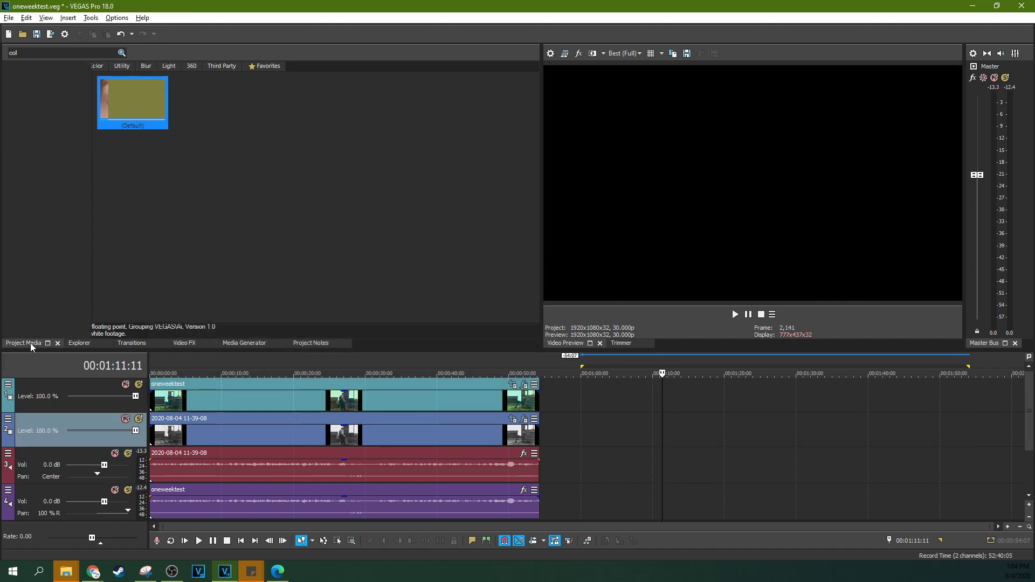
click(192, 101)
drag(208, 104, 608, 460)
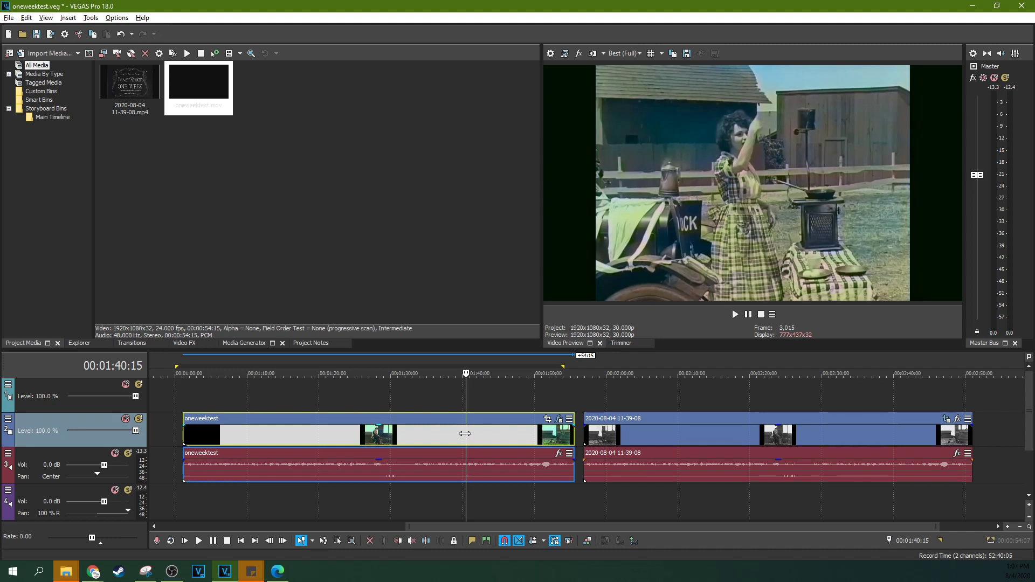
- Play the rendered oneweektest clip back and forth around the cooking scene to compare its colors between shots
key(space)
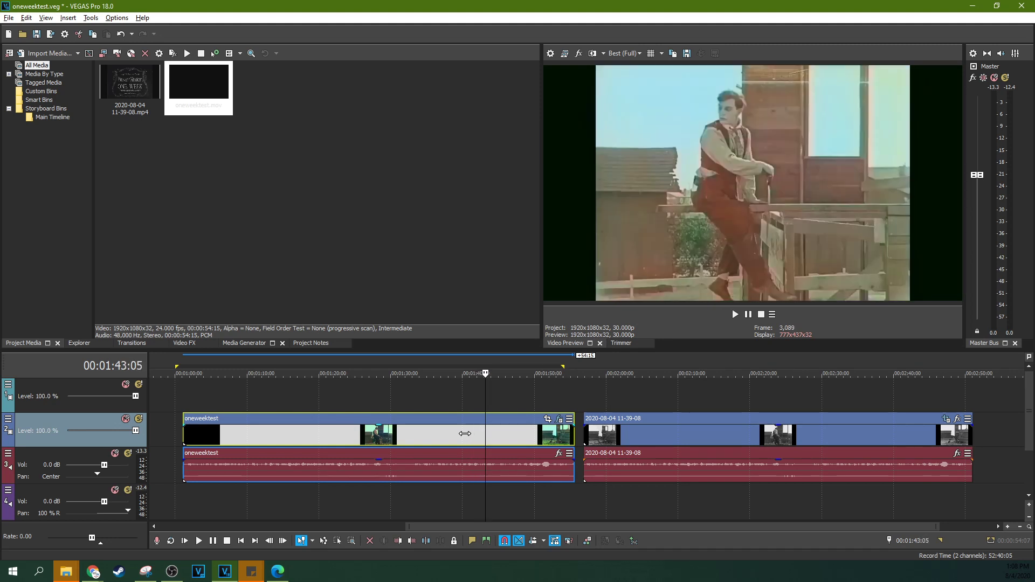
key(j)
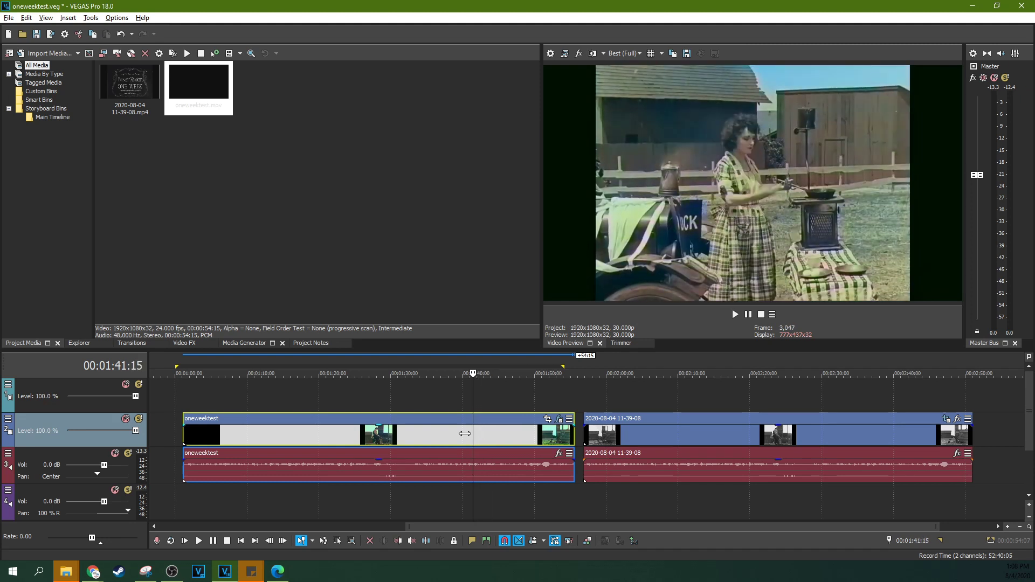
key(l)
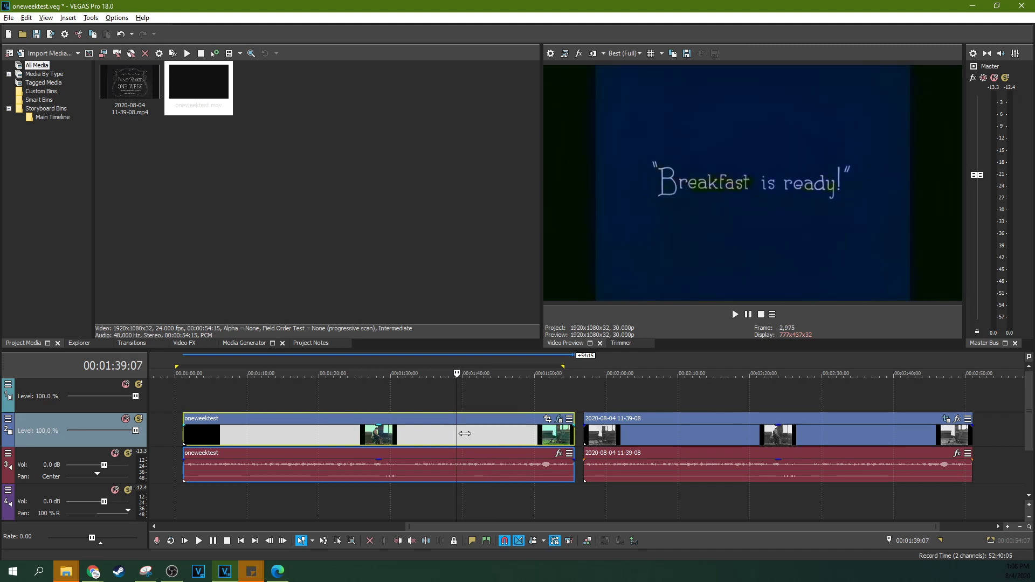
- Enable keyframe animation for the Colorization shift between green and red on the original clip following the rendered one
click(678, 441)
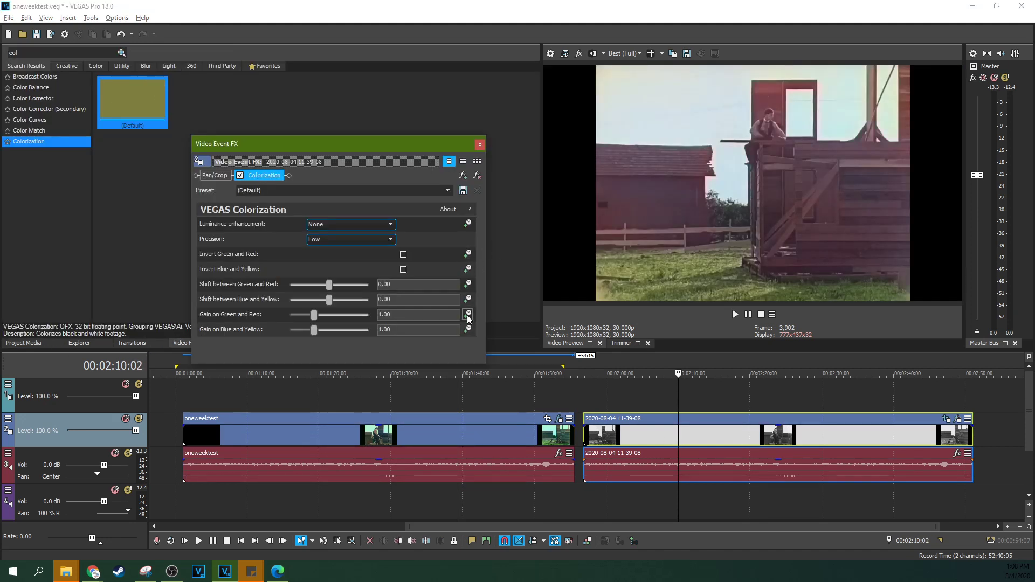
click(468, 283)
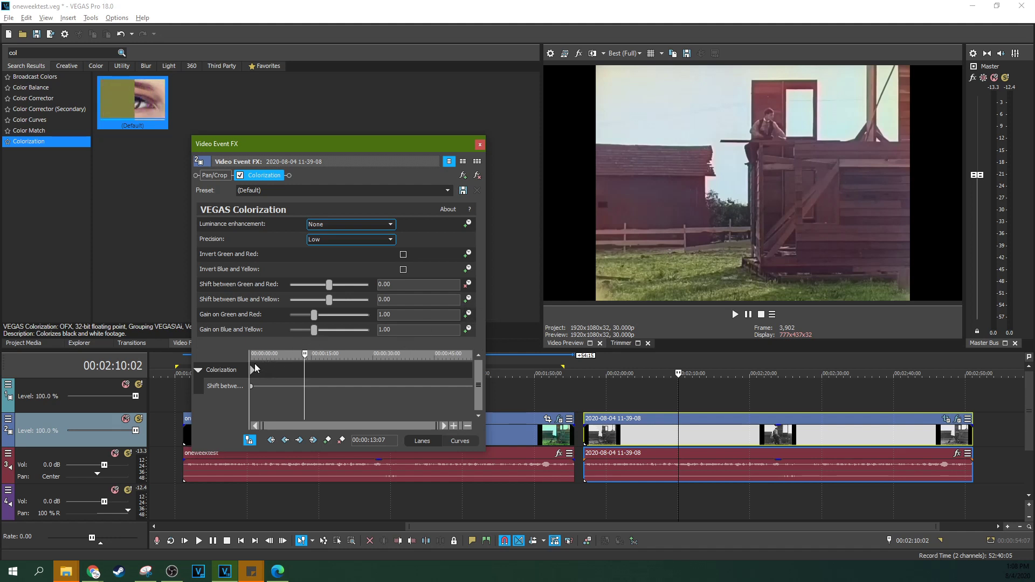
click(700, 393)
drag(700, 393, 730, 409)
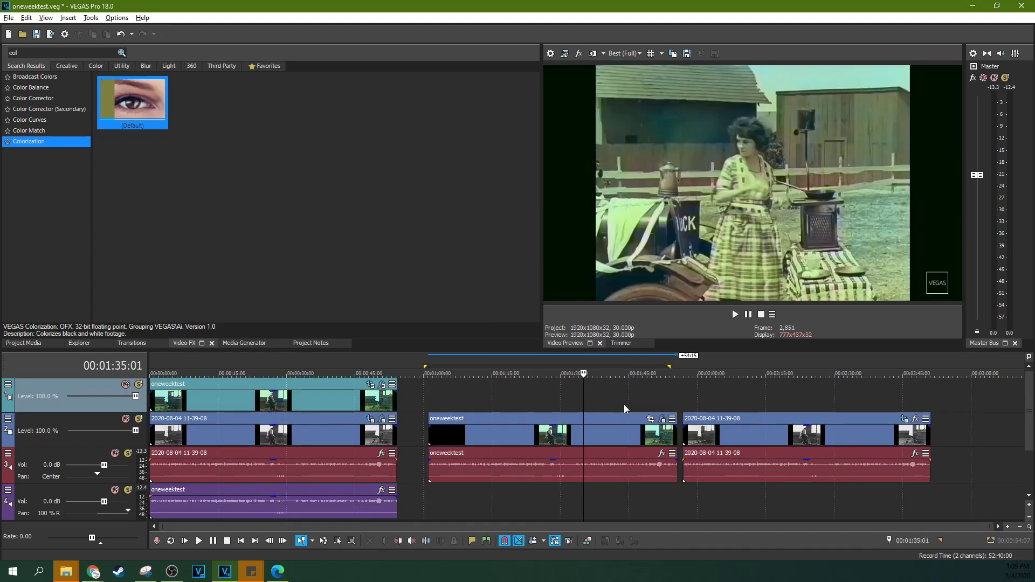
- Open the color grading workspace, select the rendered oneweektest clip and check the available video scope types
click(625, 409)
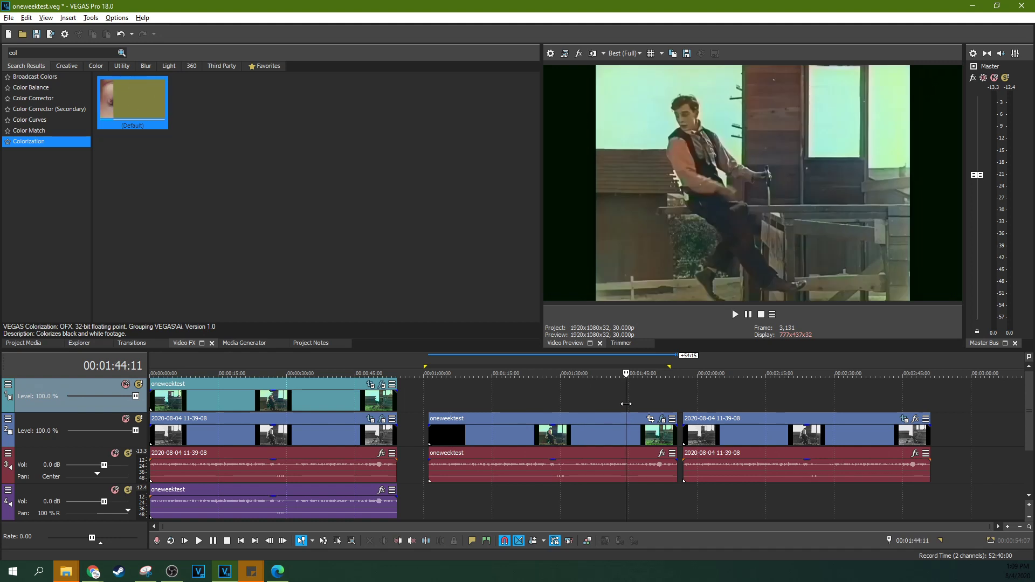
key(alt+d)
key(c)
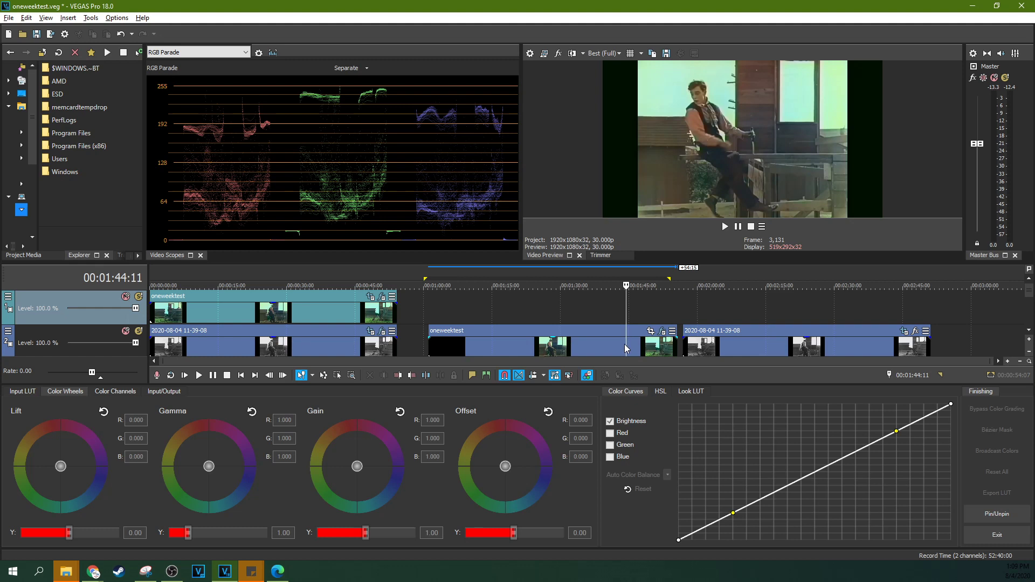
click(625, 348)
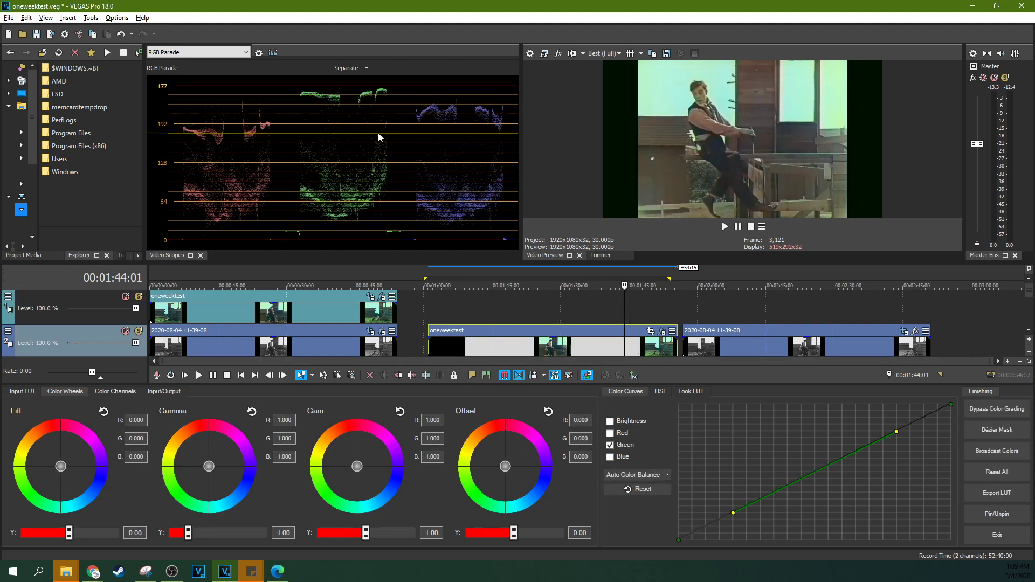
click(245, 51)
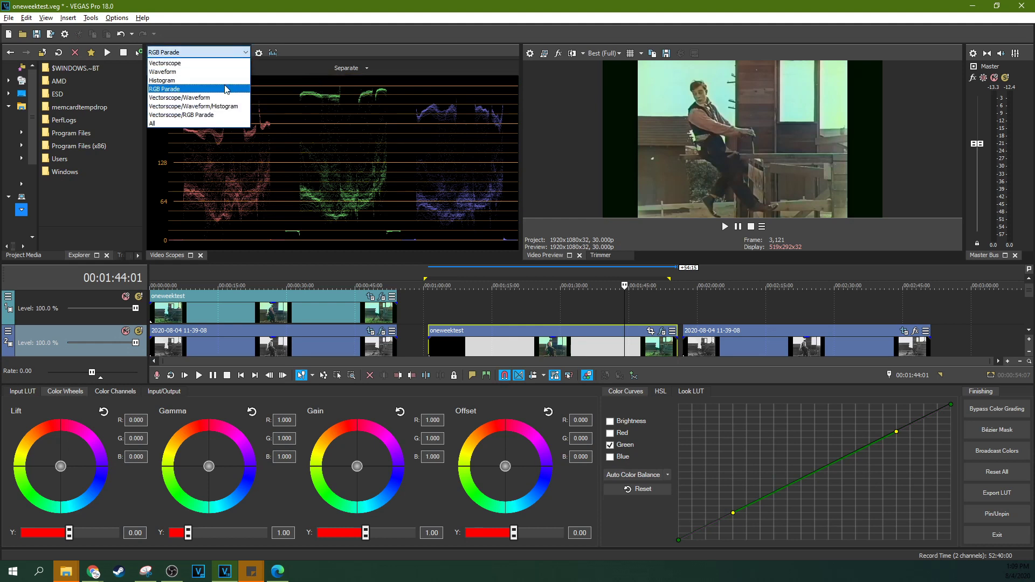
click(178, 58)
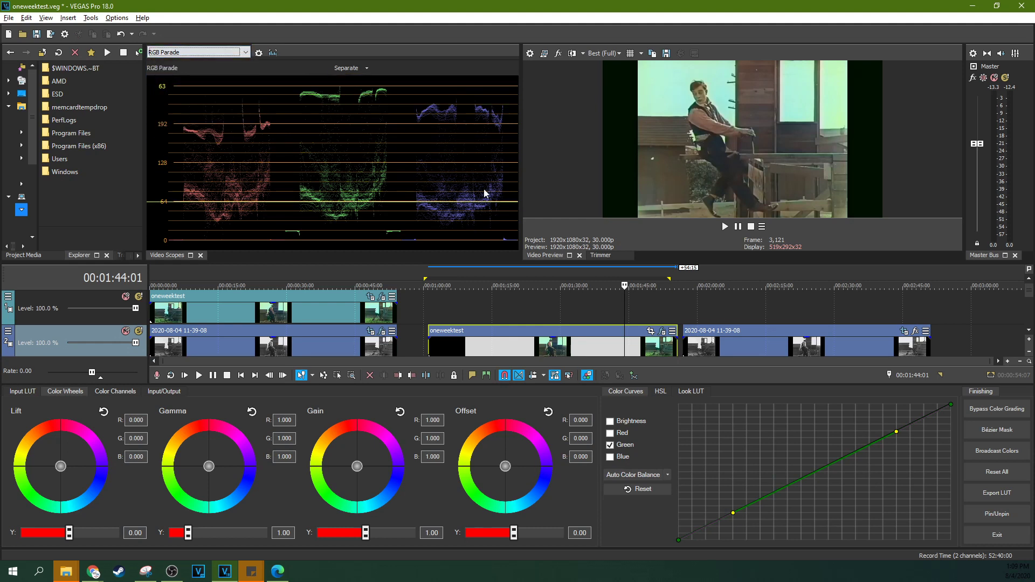
- Examine the RGB Parade levels in the different scenes of the rendered oneweektest clip
click(537, 307)
click(487, 313)
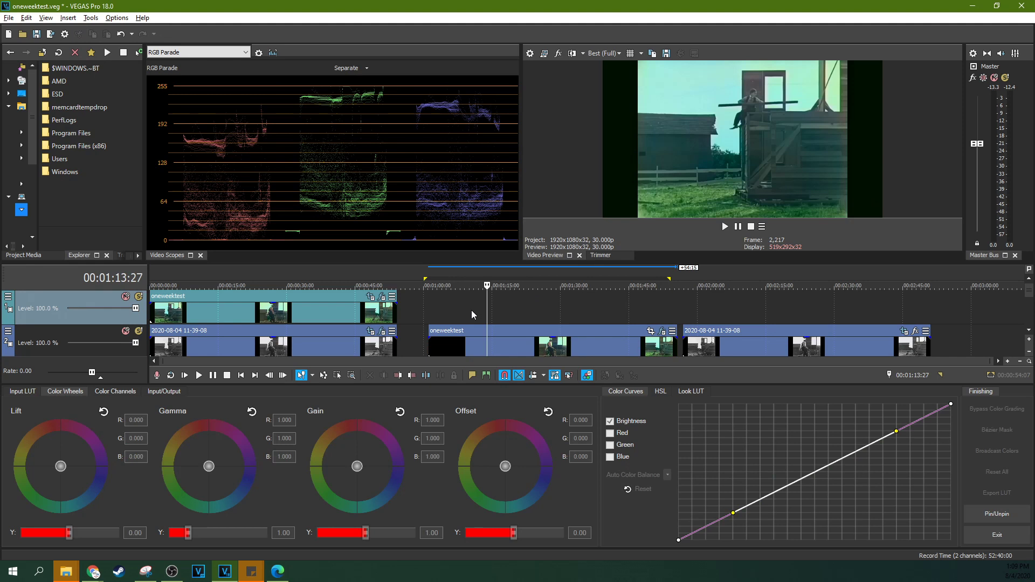
click(472, 312)
click(507, 318)
click(518, 319)
click(581, 321)
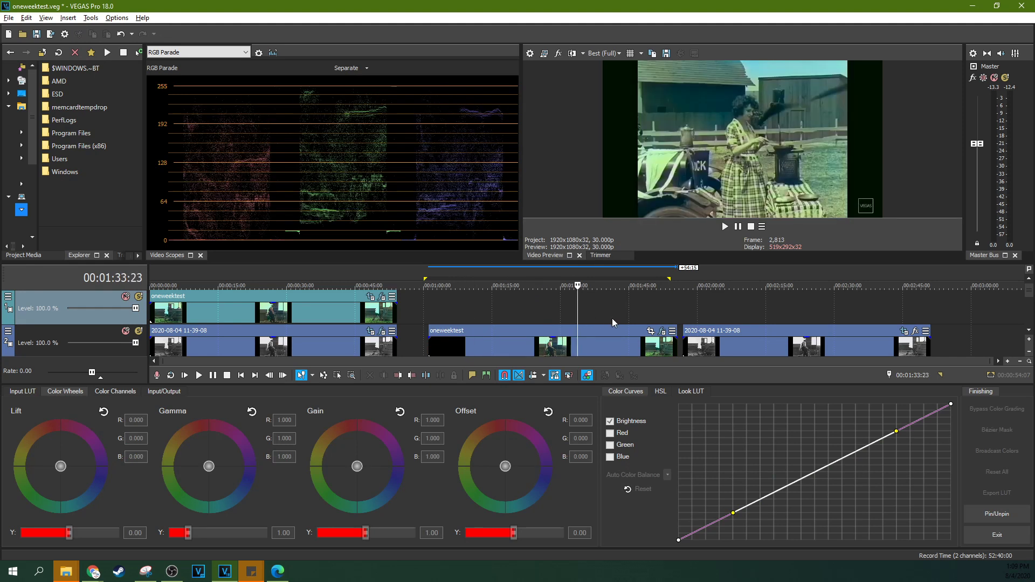
click(612, 322)
click(567, 321)
click(526, 316)
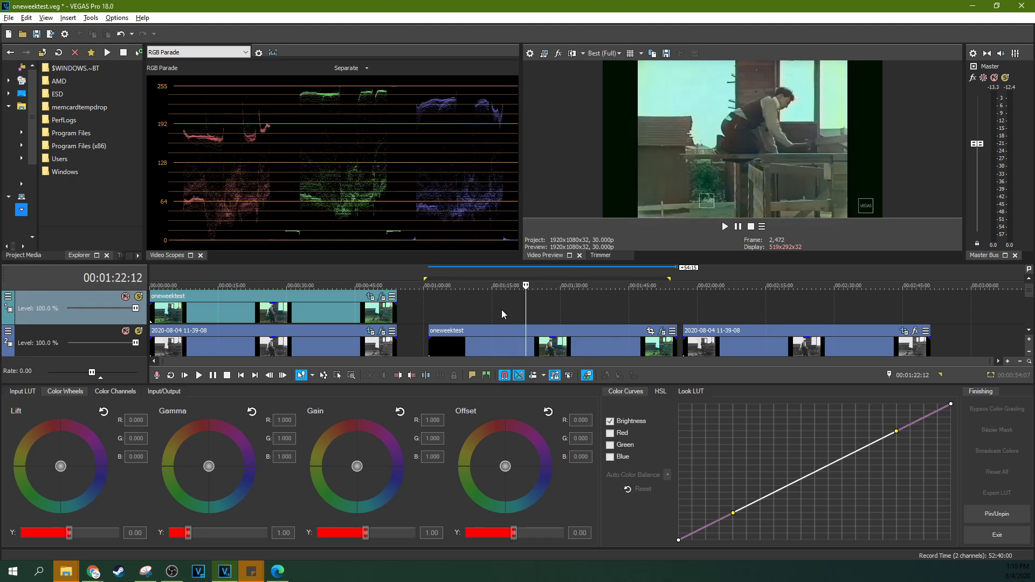
click(502, 313)
click(488, 310)
click(534, 311)
click(576, 311)
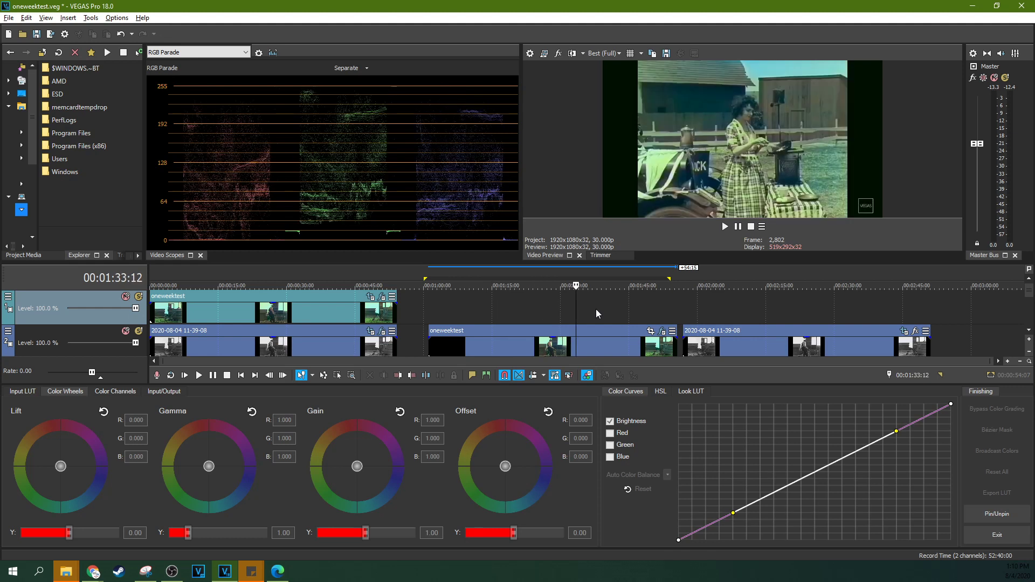
click(596, 313)
click(509, 306)
click(483, 305)
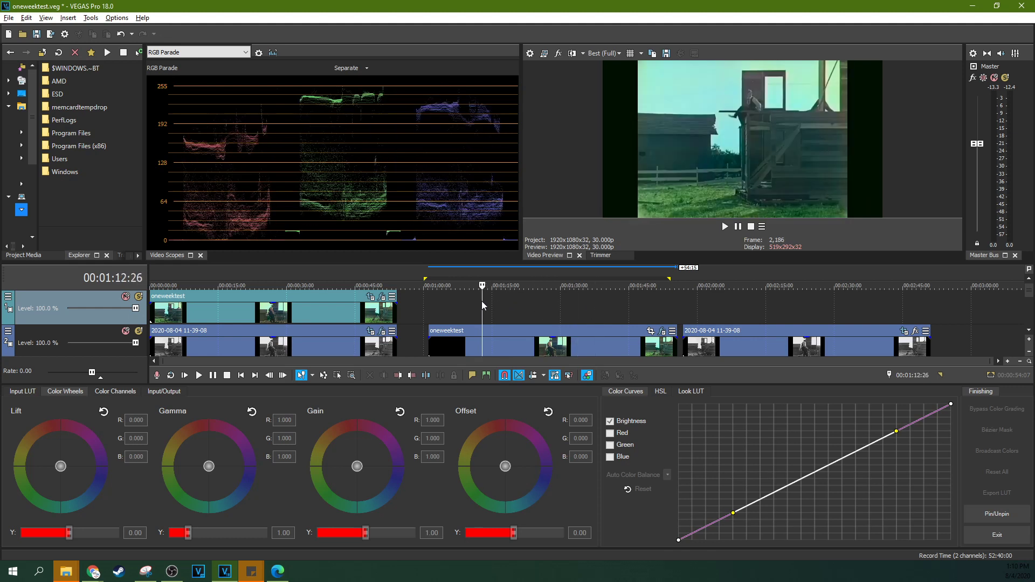
- Lower the highlight end of the green color curve on the rendered oneweektest clip to bring its green level closer to red and blue
click(458, 306)
click(515, 308)
click(555, 308)
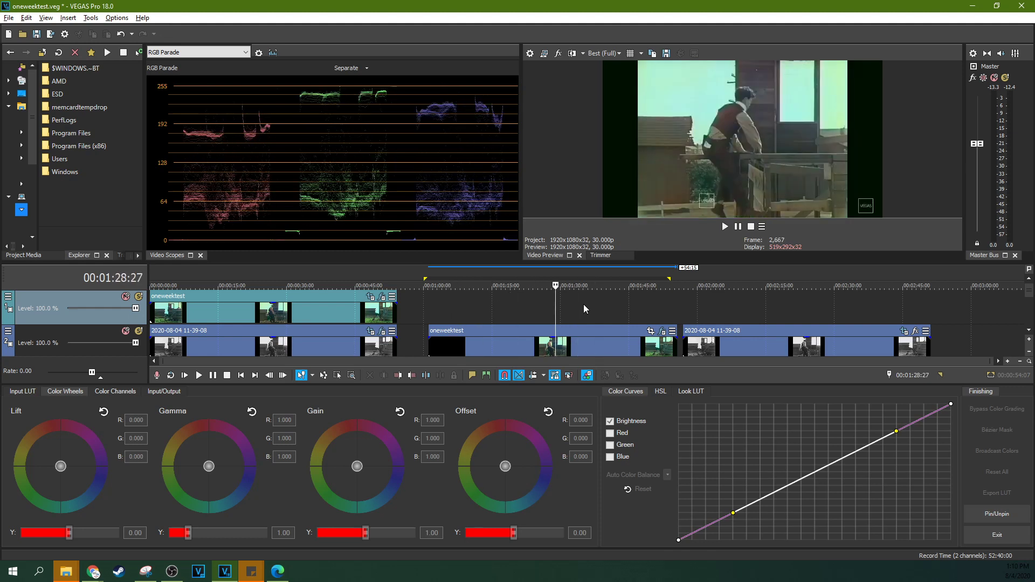
click(583, 309)
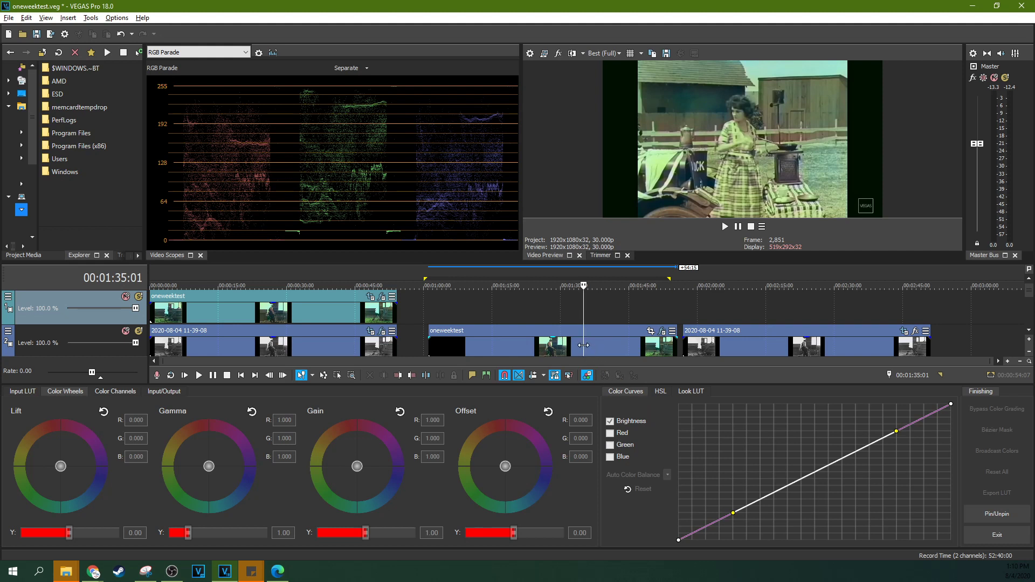
click(583, 345)
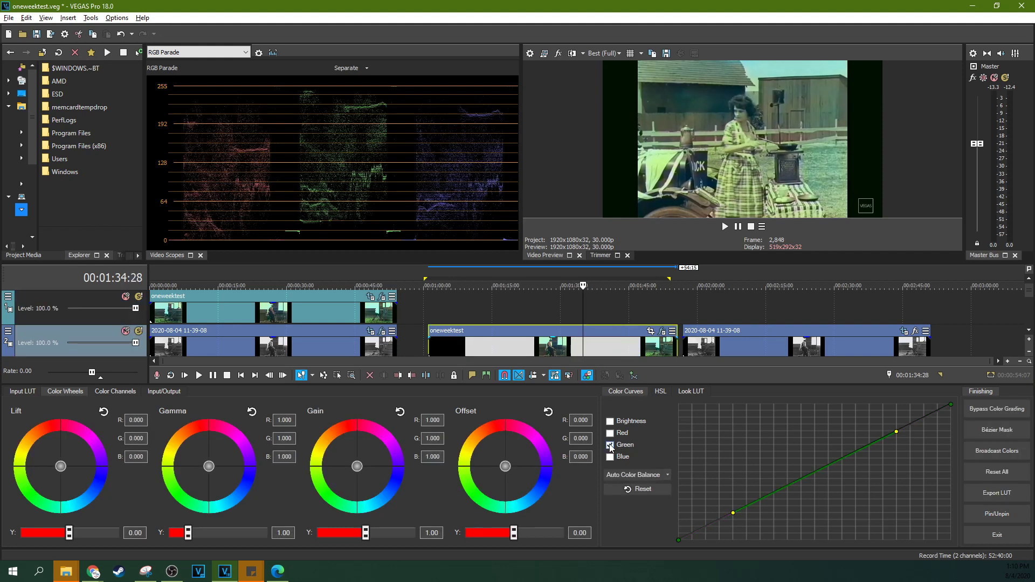
drag(949, 405, 951, 412)
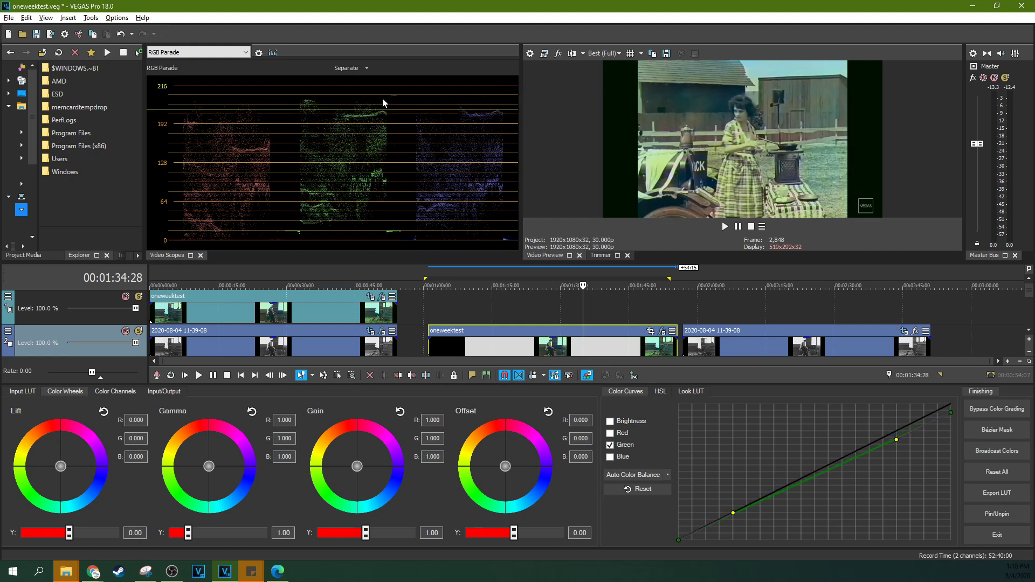
drag(949, 412, 959, 422)
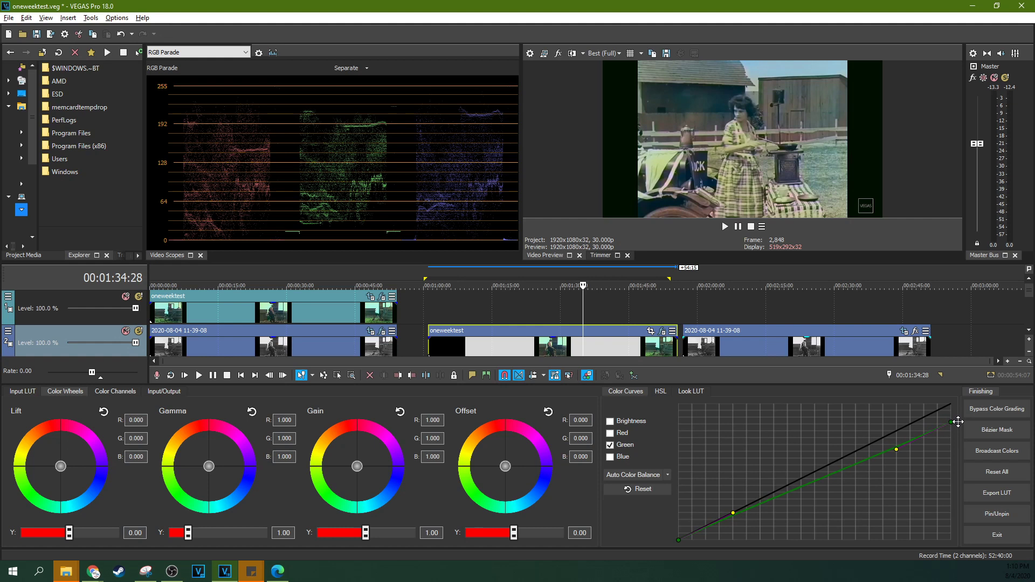
mouse_move(957, 421)
mouse_down()
mouse_move(954, 437)
mouse_move(957, 409)
mouse_move(955, 424)
mouse_up()
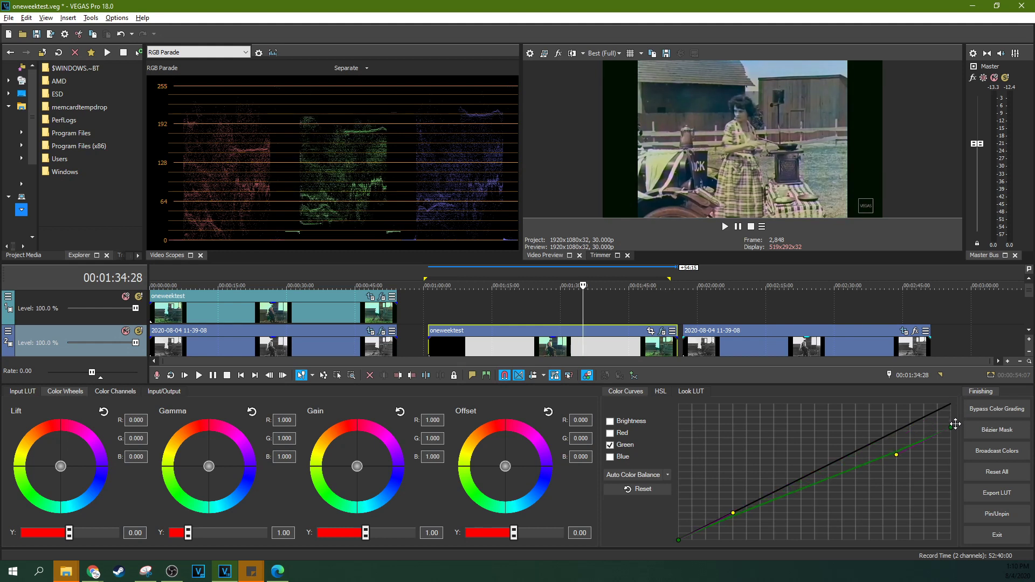
- Examine the picture and RGB Parade levels across the rendered oneweektest clip's scenes with the lowered green curve
click(612, 300)
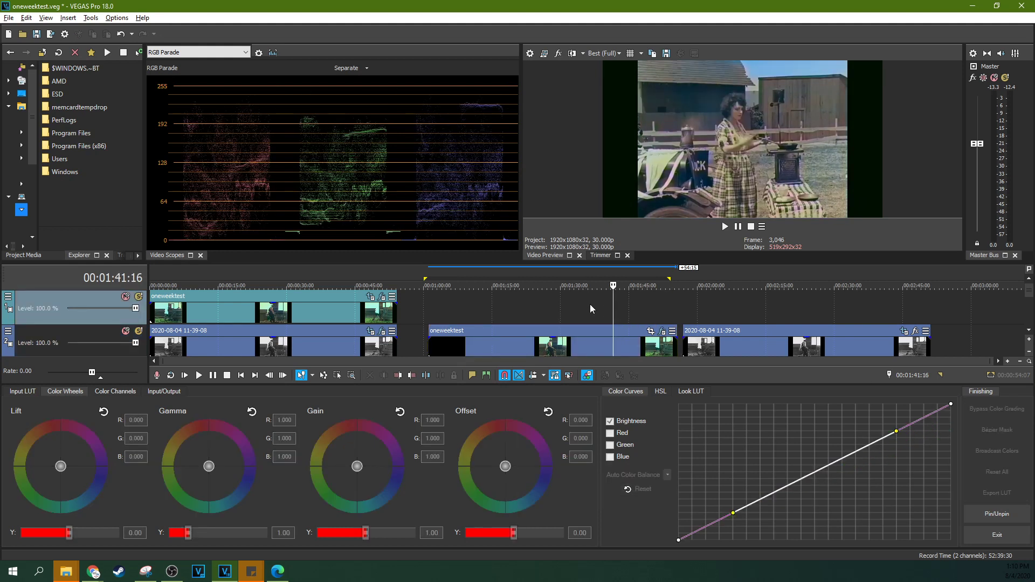
click(589, 305)
click(528, 314)
click(505, 311)
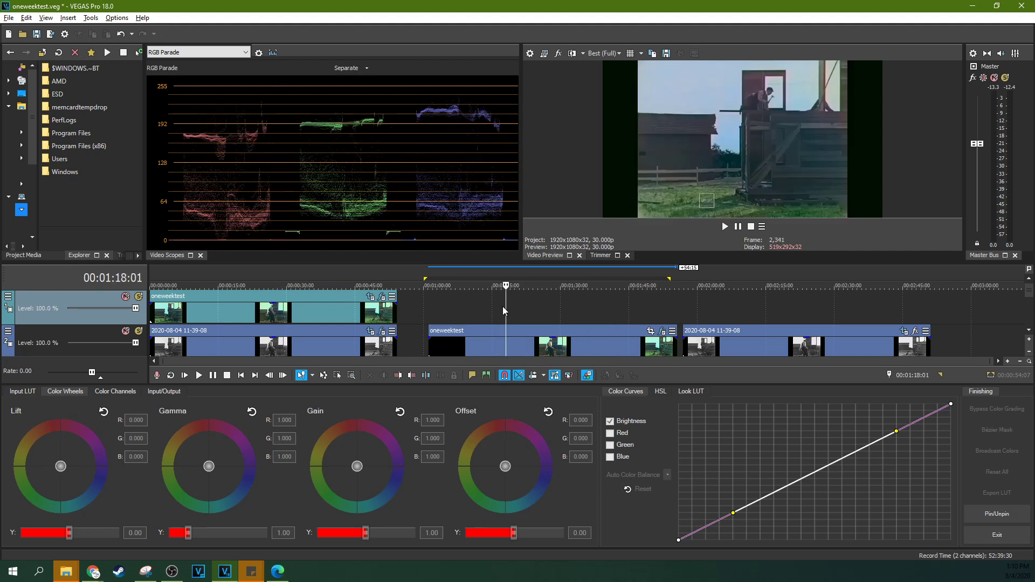
click(492, 311)
click(472, 311)
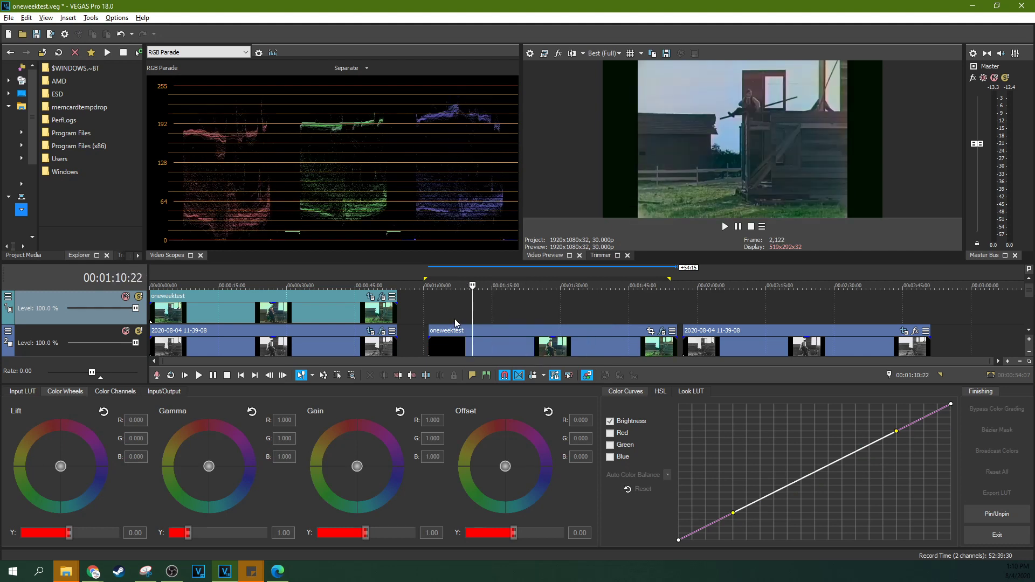
click(455, 324)
click(516, 319)
click(547, 318)
click(561, 317)
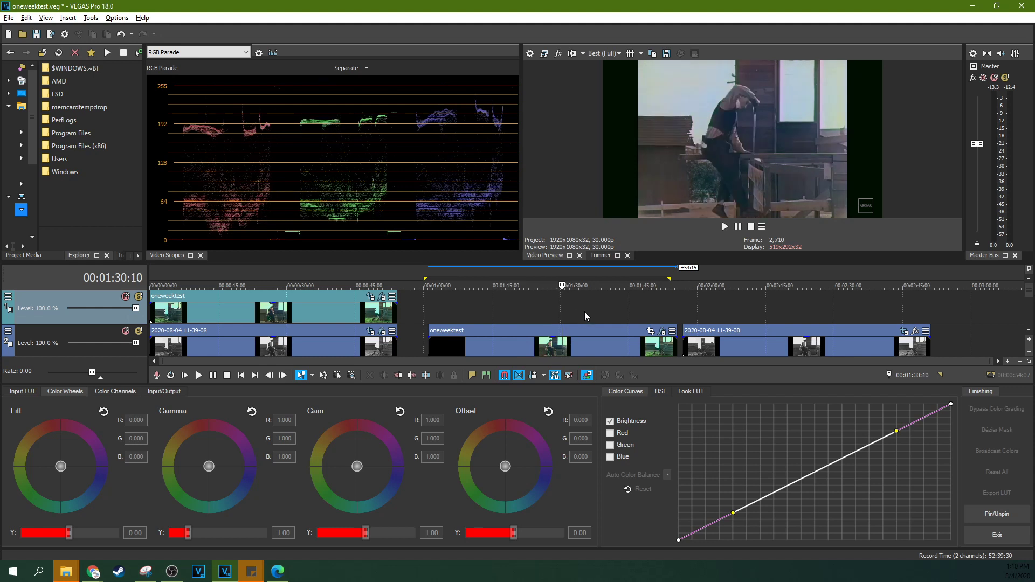
click(586, 316)
click(604, 316)
click(623, 318)
click(643, 319)
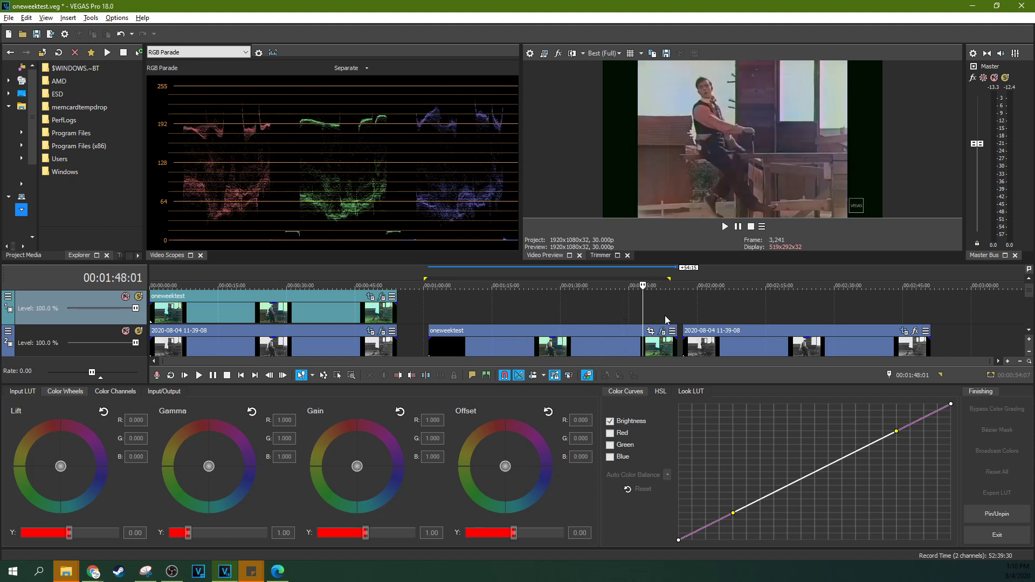
click(667, 319)
click(692, 318)
click(659, 317)
click(526, 324)
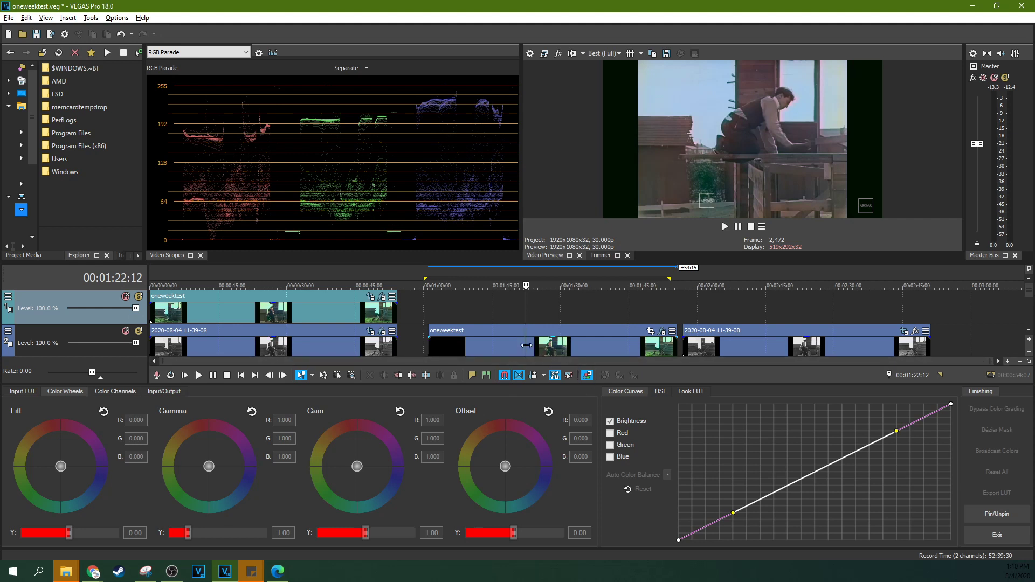
- Set the rendered oneweektest clip's Input Min level to 0.11 and its Input Max level to 0.95
click(527, 349)
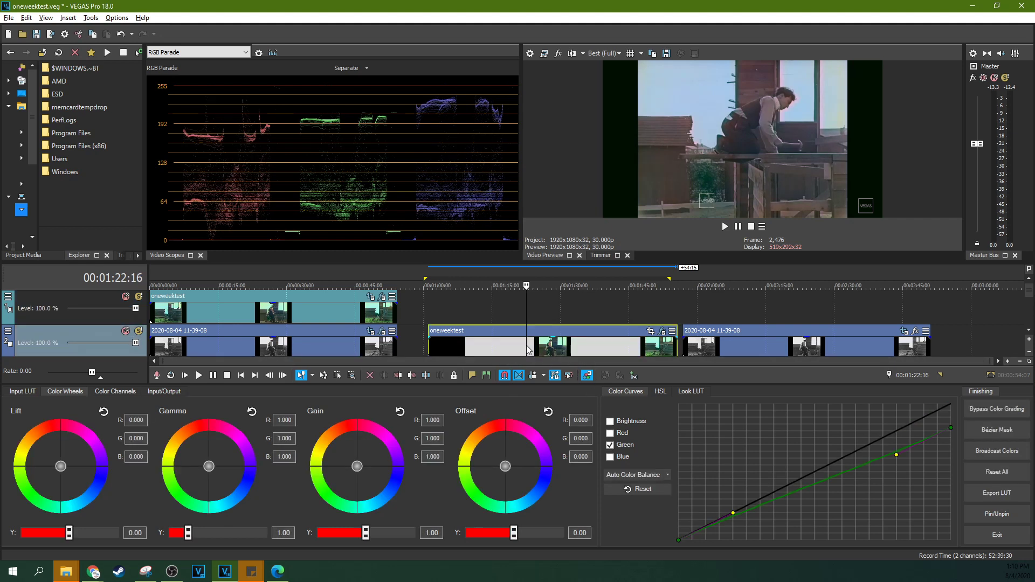
click(153, 393)
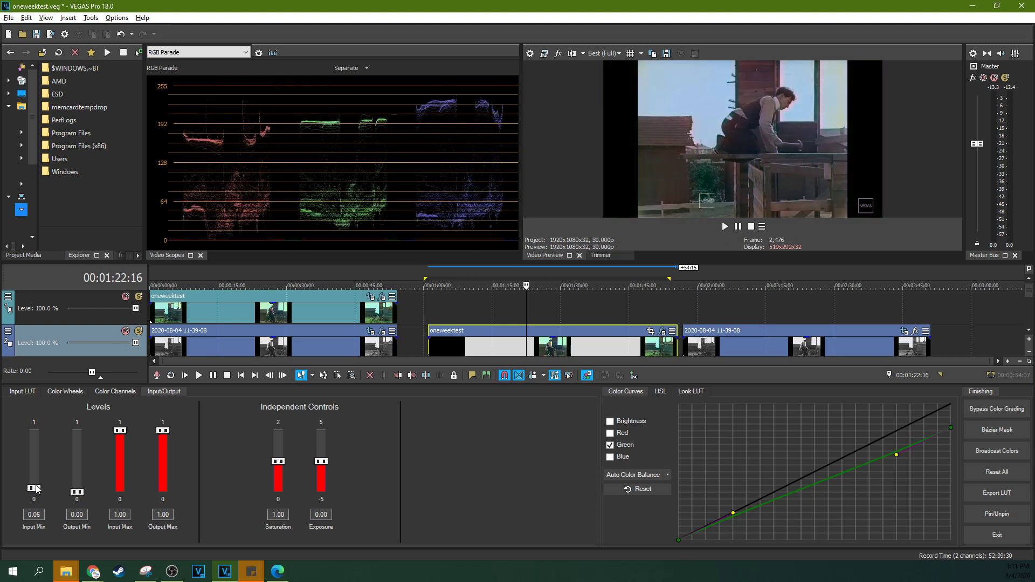
drag(37, 493, 38, 485)
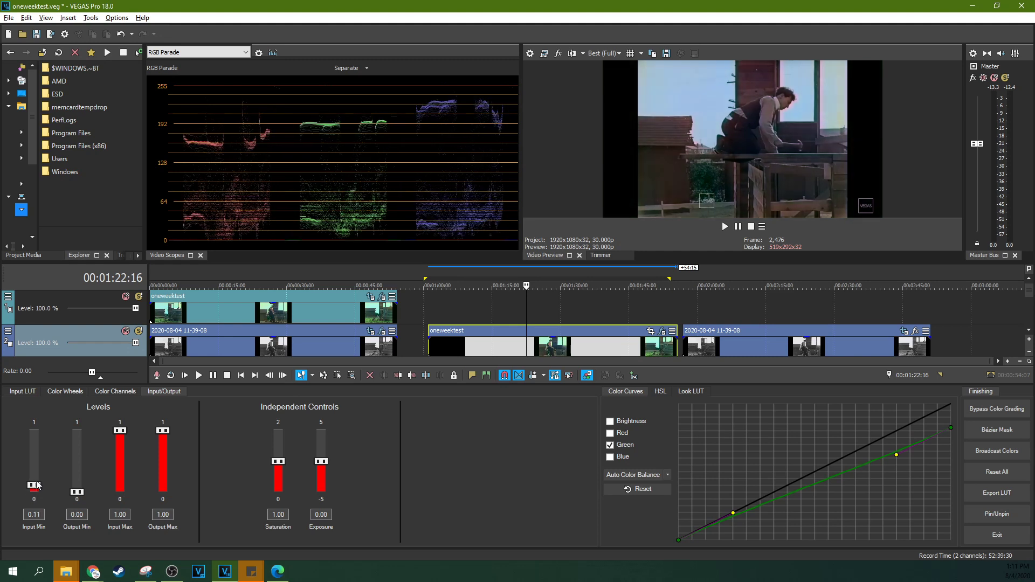
drag(123, 435, 123, 435)
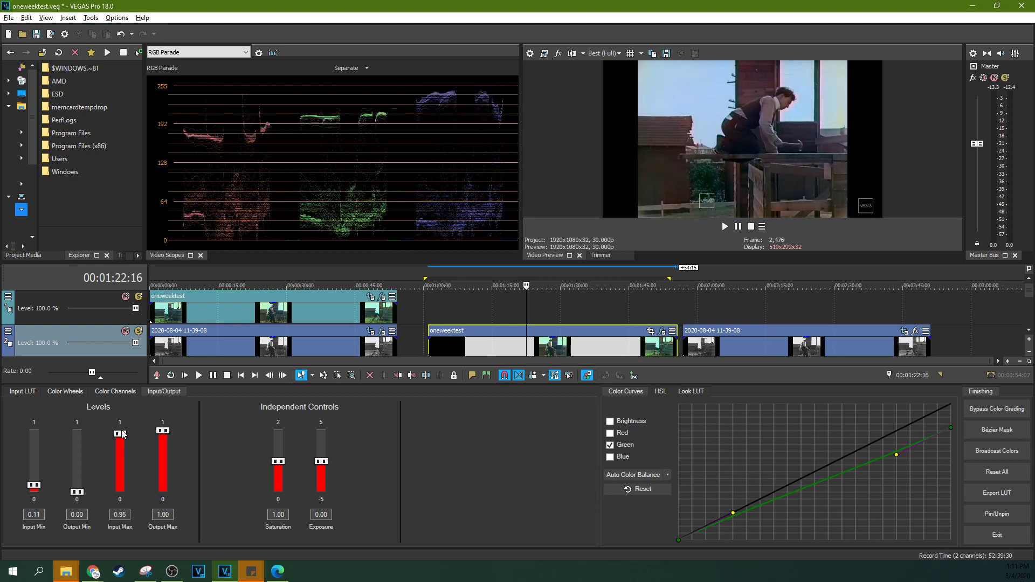
- Check how the adjusted input levels affect contrast in the cooking, carpentry and barn scenes of the rendered clip
click(574, 321)
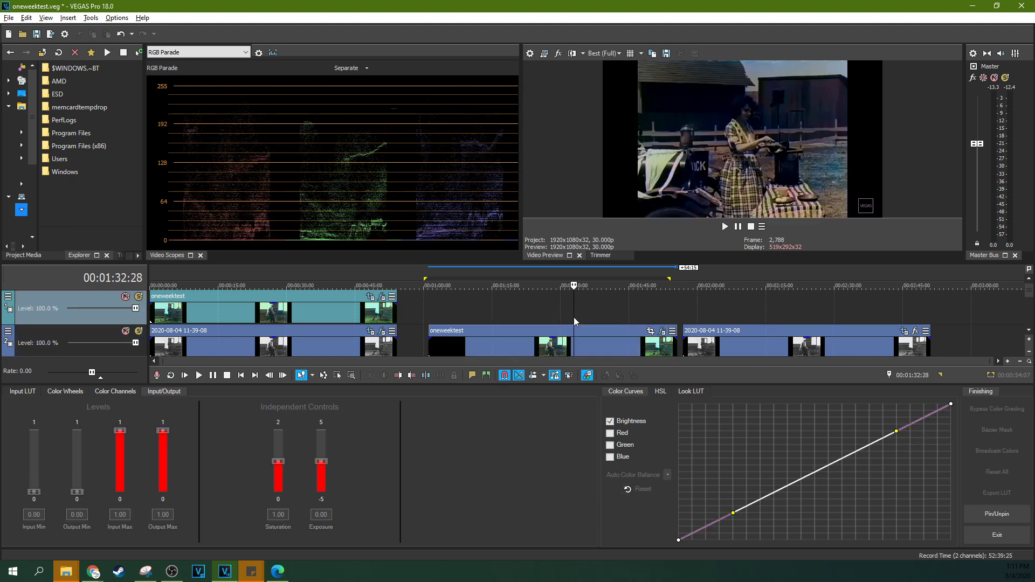
click(603, 318)
click(619, 317)
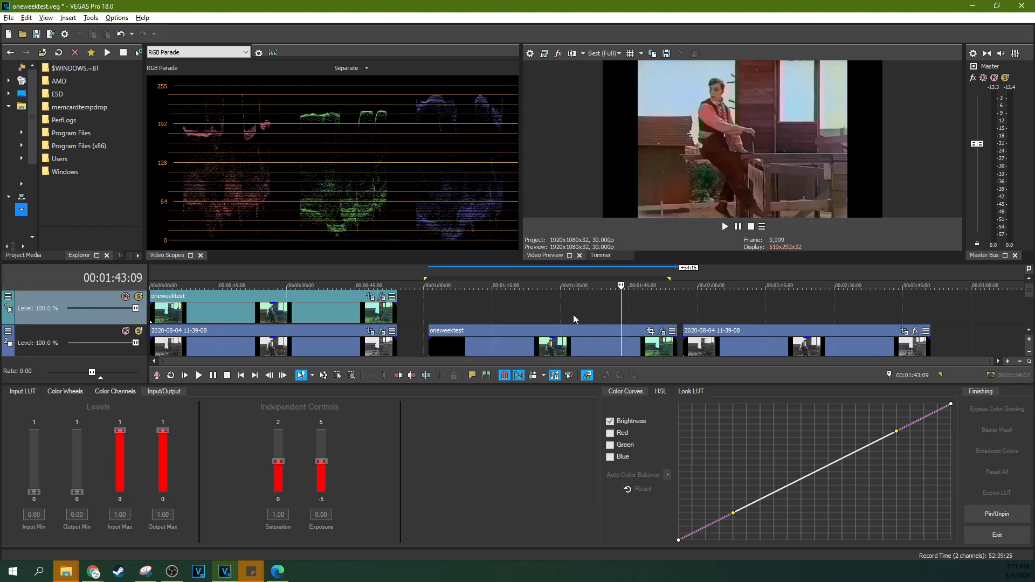
click(574, 318)
click(533, 319)
click(510, 316)
click(497, 318)
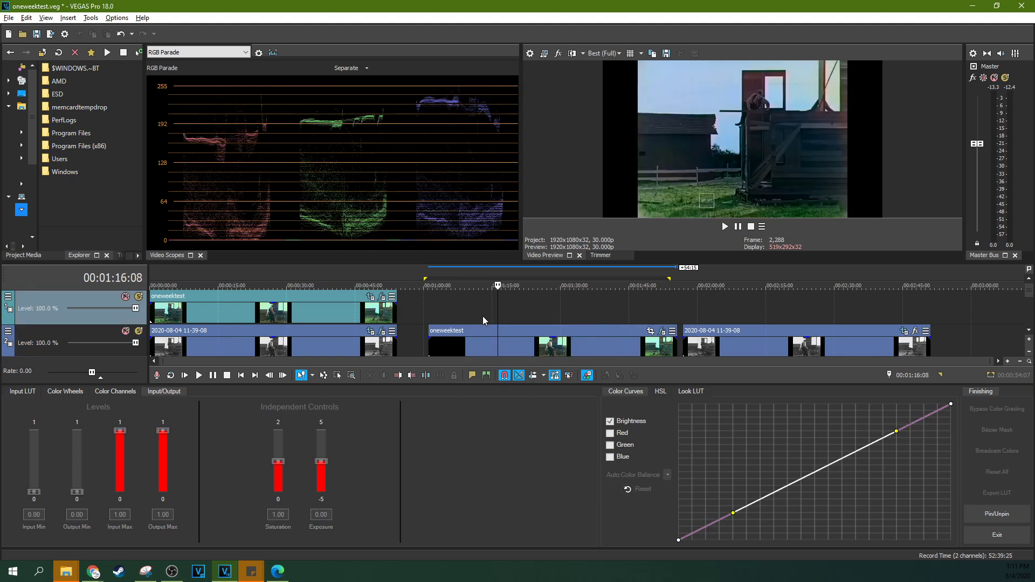
click(477, 318)
click(460, 318)
click(503, 318)
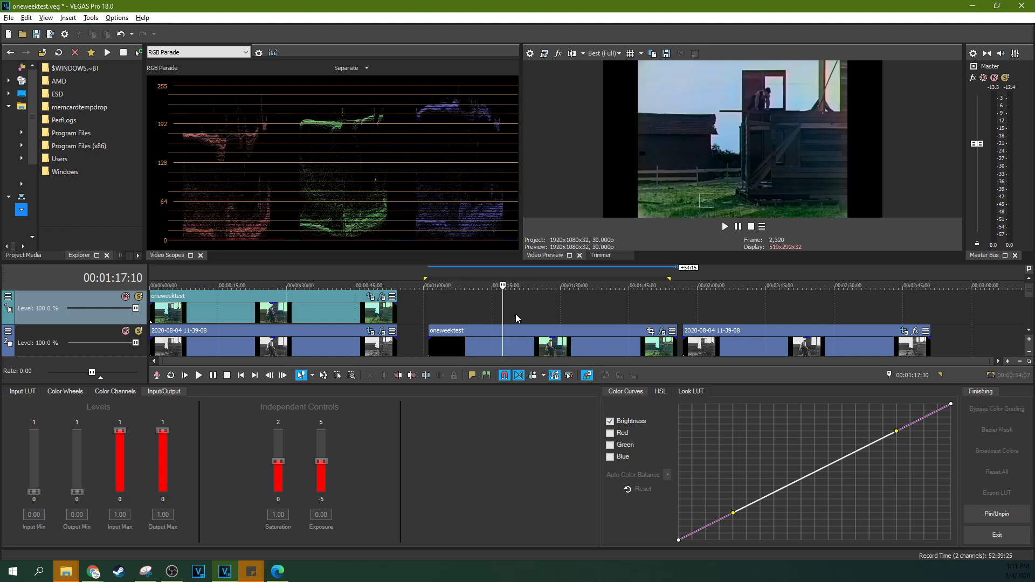
click(517, 318)
click(560, 315)
click(578, 316)
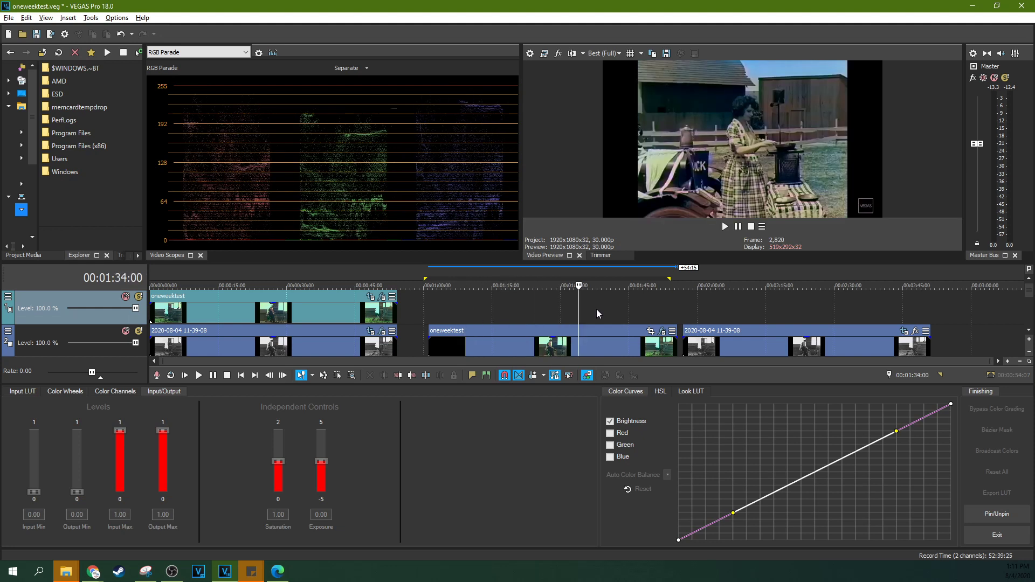
click(596, 315)
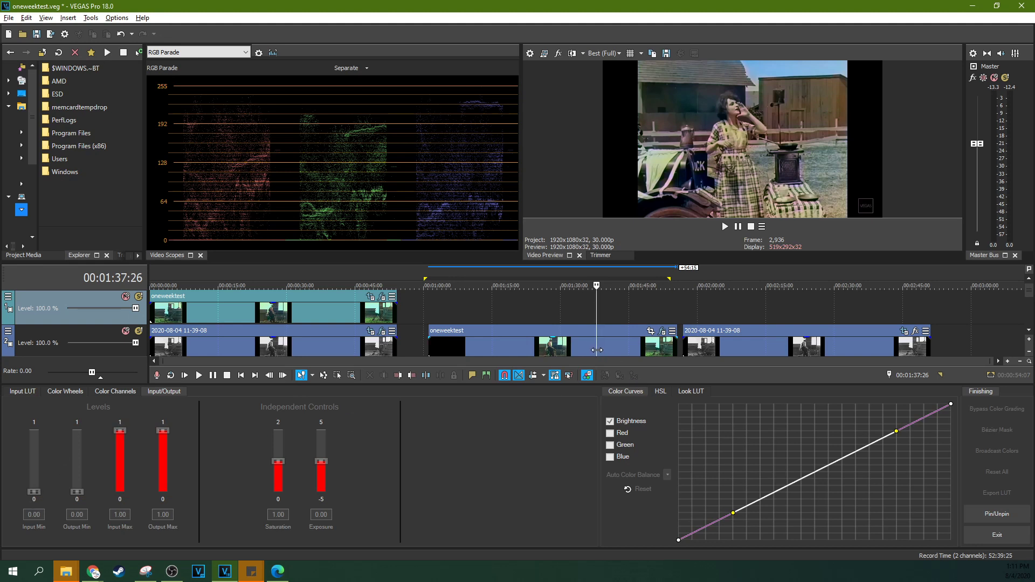
- Set the Input Min level of the rendered oneweektest clip to 0.04, judging it on the cooking scene
click(597, 350)
drag(33, 485, 31, 497)
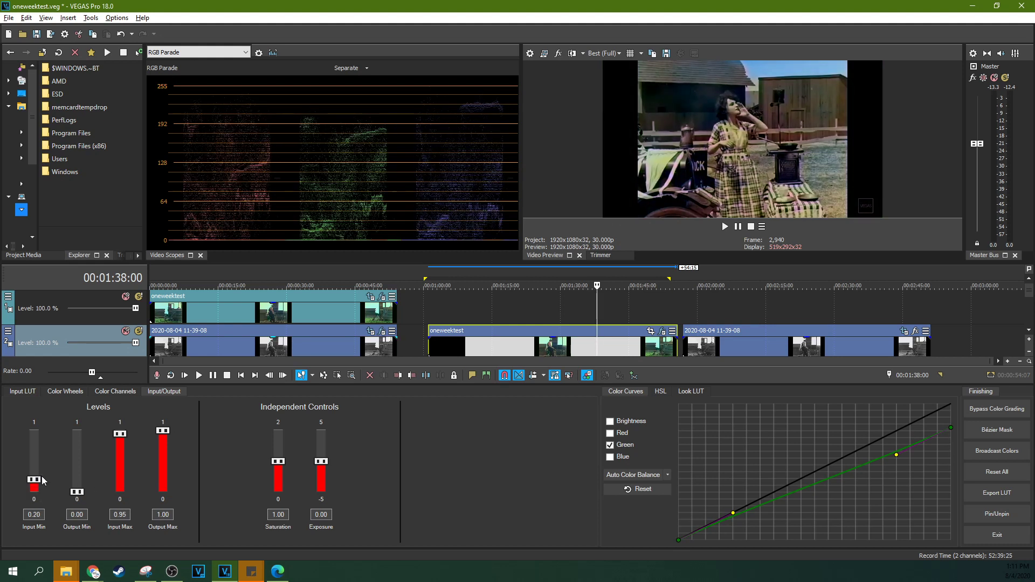
drag(41, 493, 41, 489)
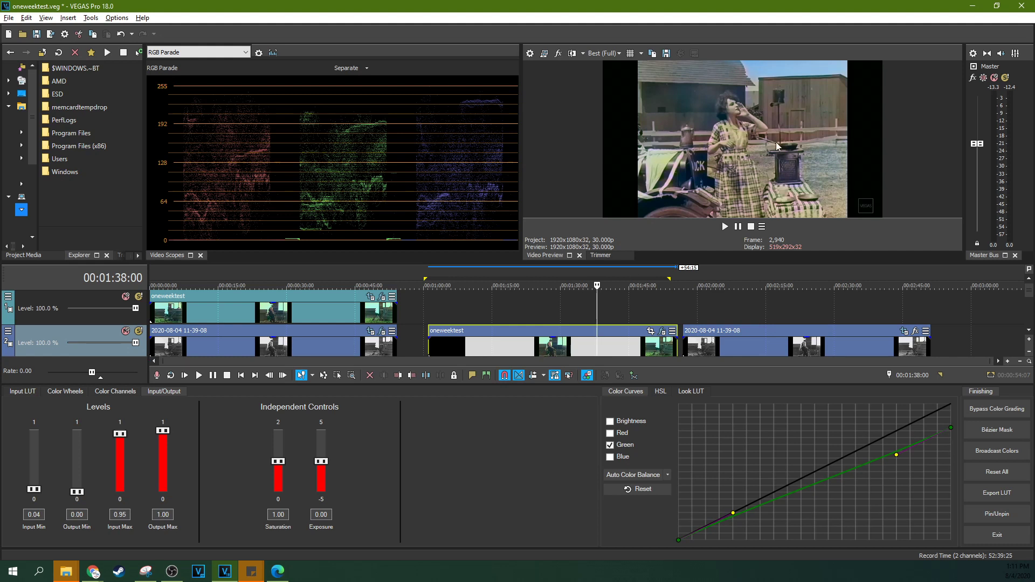
click(32, 516)
- Review the rendered clip's scenes and their RGB Parade levels with the softened black level
click(641, 310)
click(614, 310)
click(584, 311)
click(535, 310)
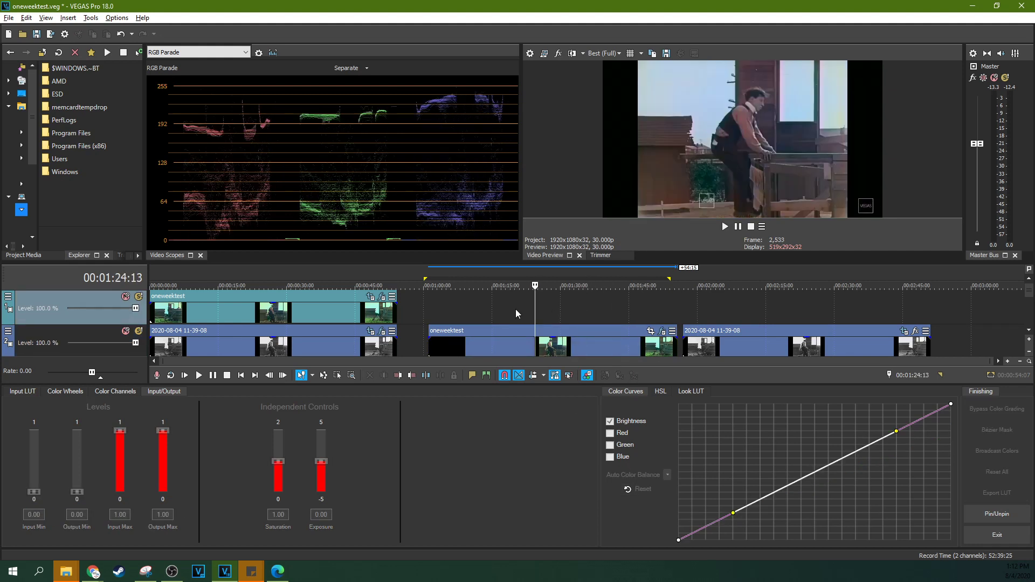
click(515, 314)
click(500, 315)
click(484, 316)
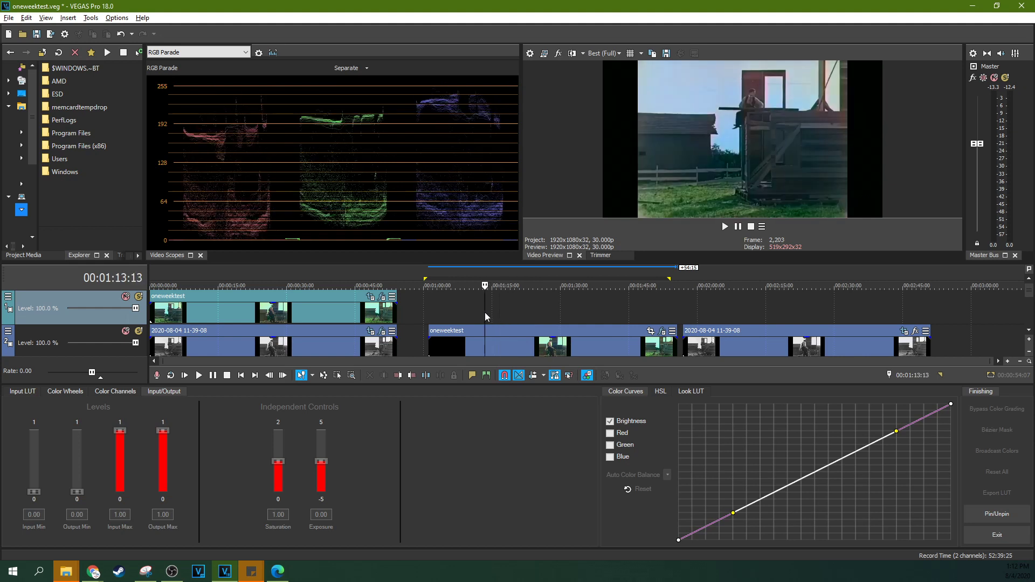
click(513, 316)
click(552, 318)
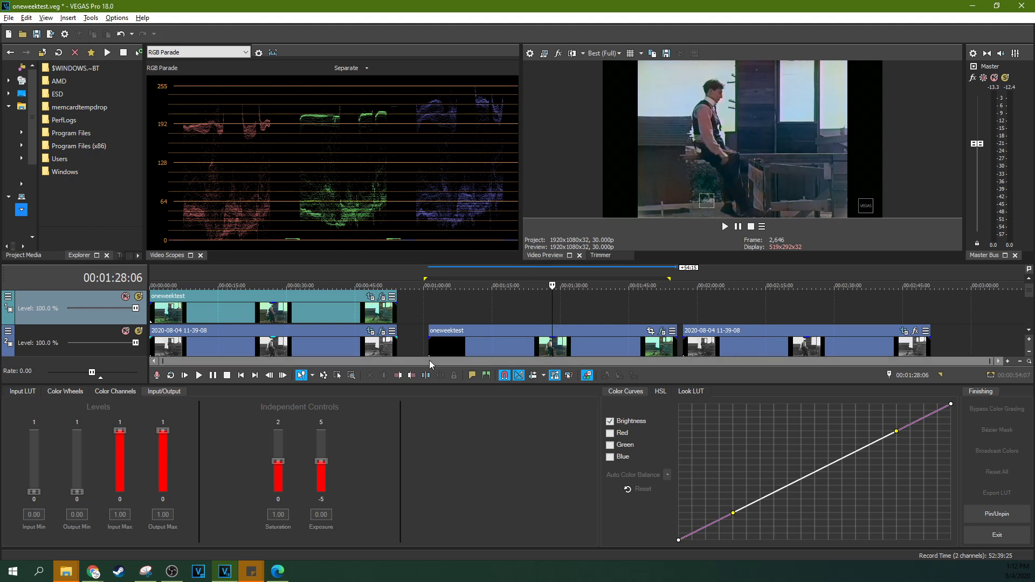
click(509, 315)
- Try the rendered clip's Input Max level around 0.95, and compare the carpentry, cooking and barn scenes once more
click(512, 347)
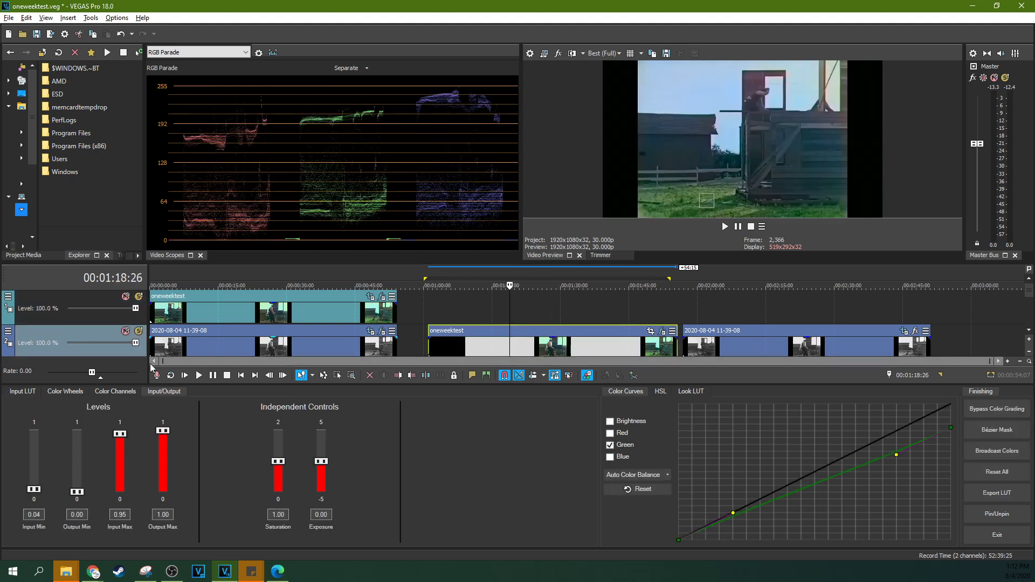
drag(122, 434, 124, 434)
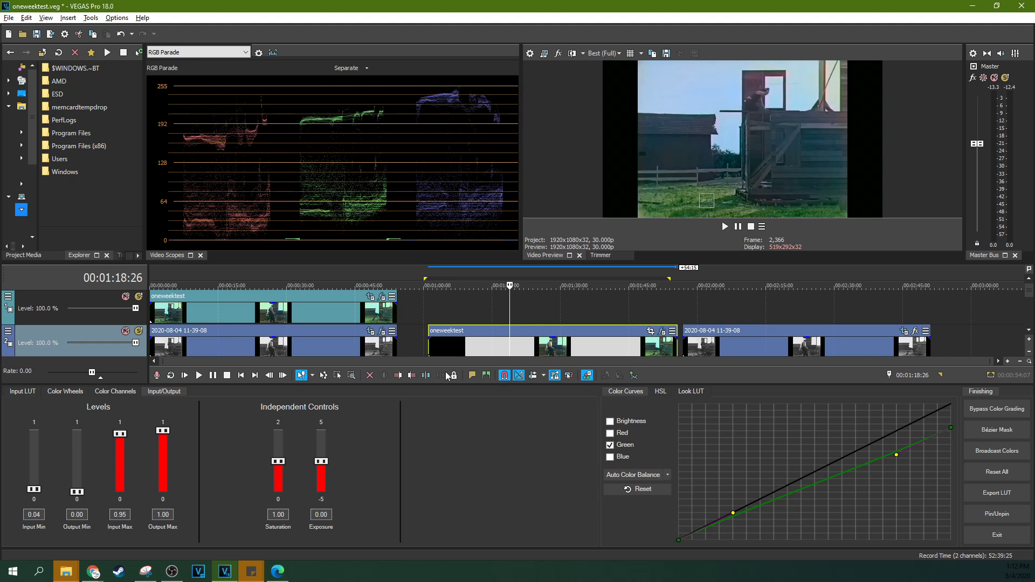
click(610, 347)
click(625, 349)
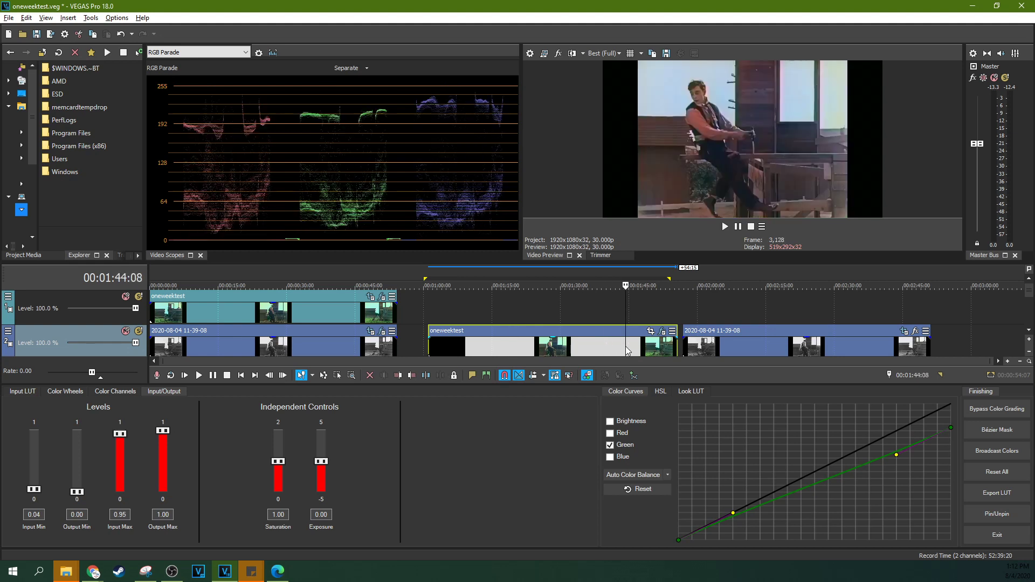
click(636, 353)
click(598, 349)
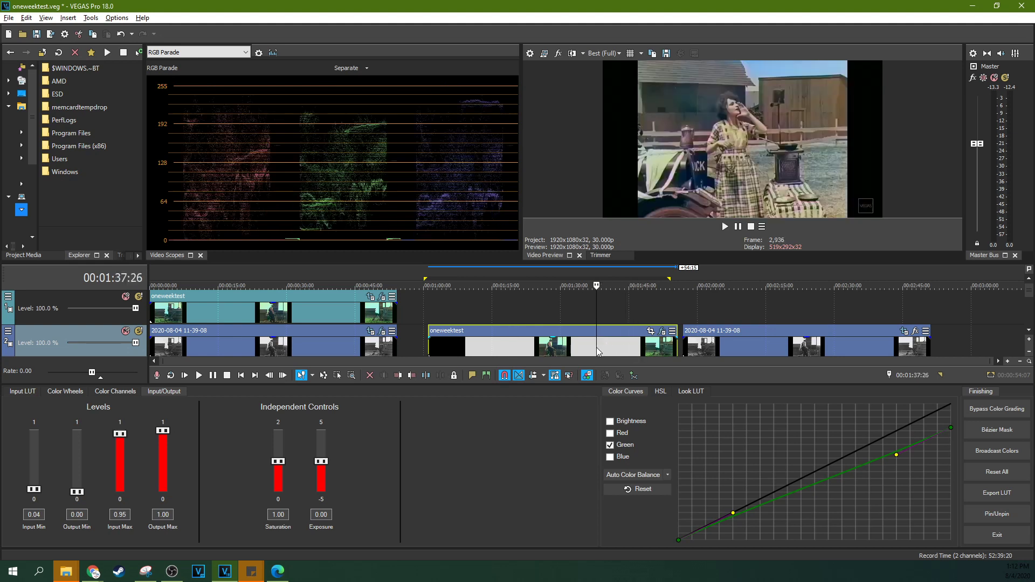
click(520, 347)
click(501, 350)
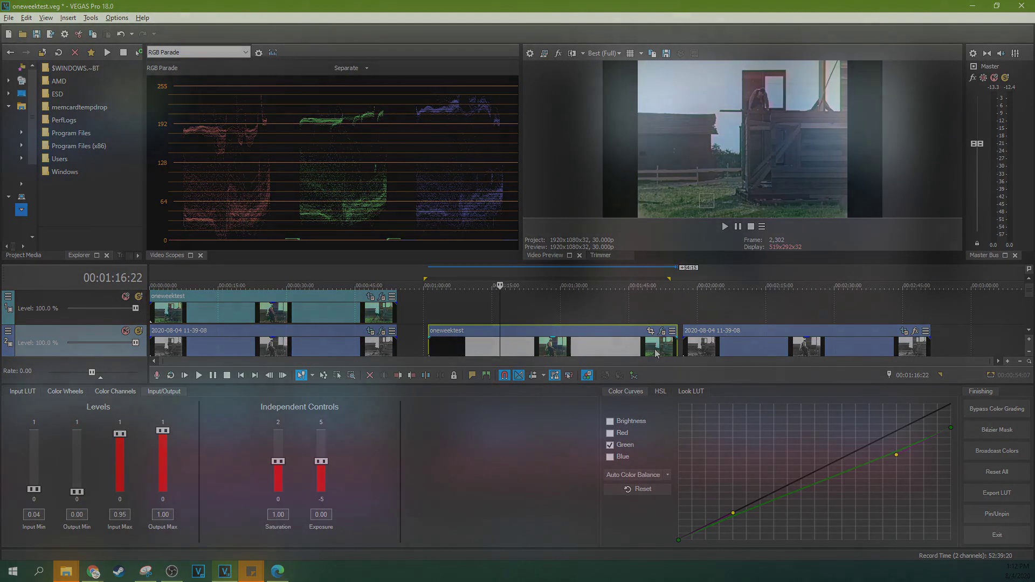